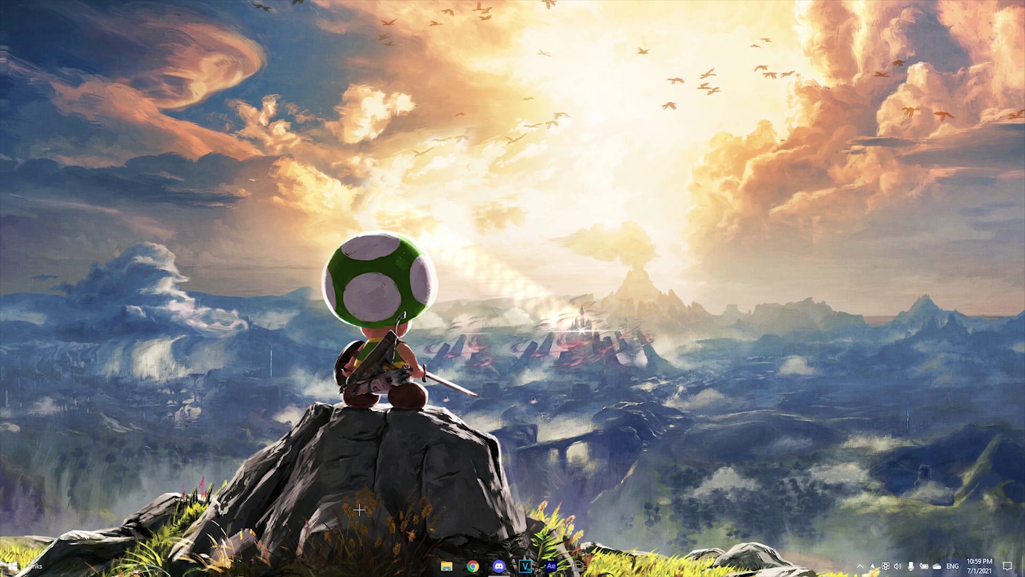
Step: Launch DaVinci Resolve 17 by searching 'dav' from the Windows Start menu
{"action": "key", "text": "super"}
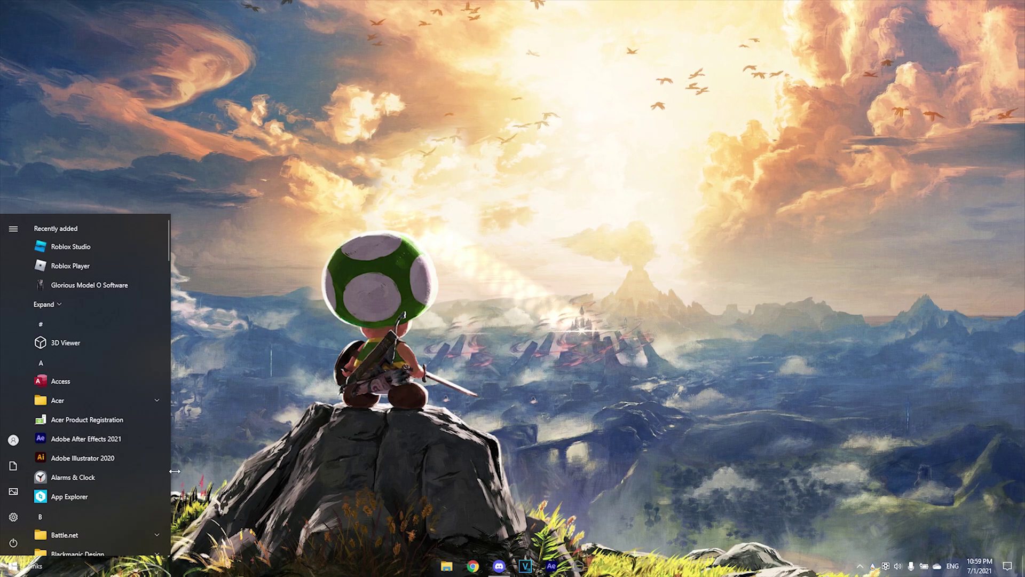
{"action": "type", "text": "dav"}
{"action": "left_click", "coordinate": [119, 279]}
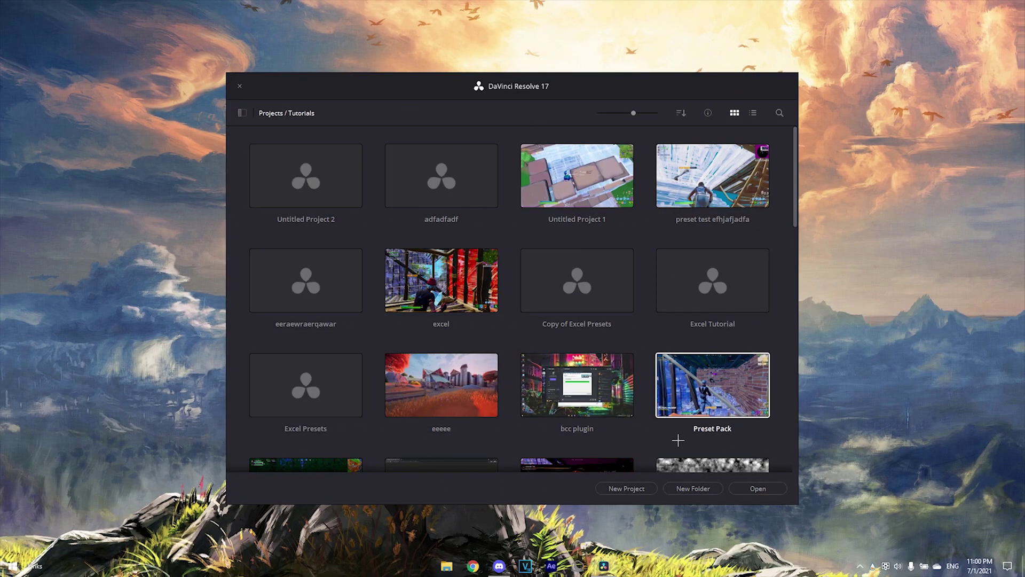
Step: Create a new project named 'ident template tutorial'
{"action": "left_click", "coordinate": [646, 488]}
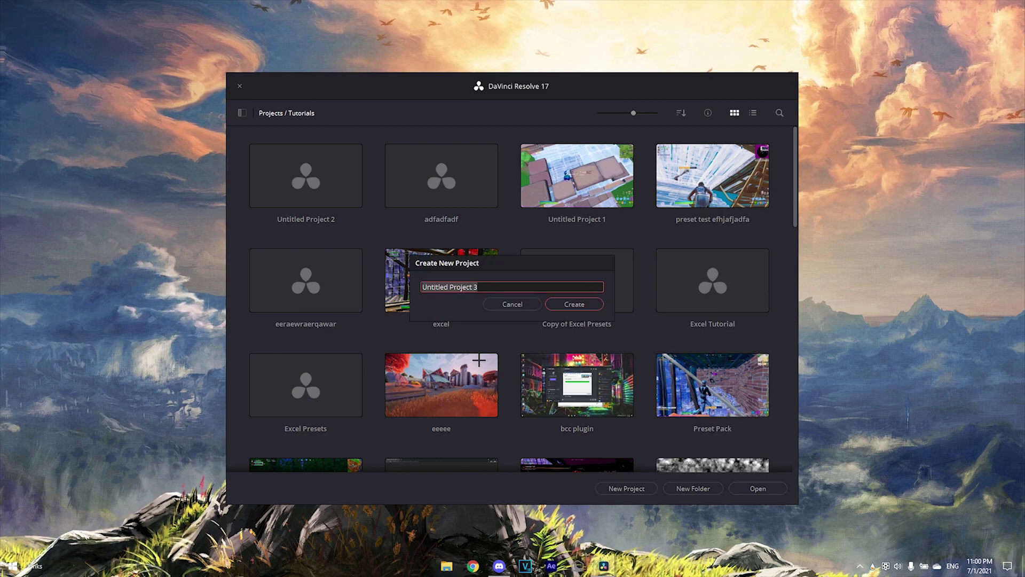
{"action": "type", "text": "ident te"}
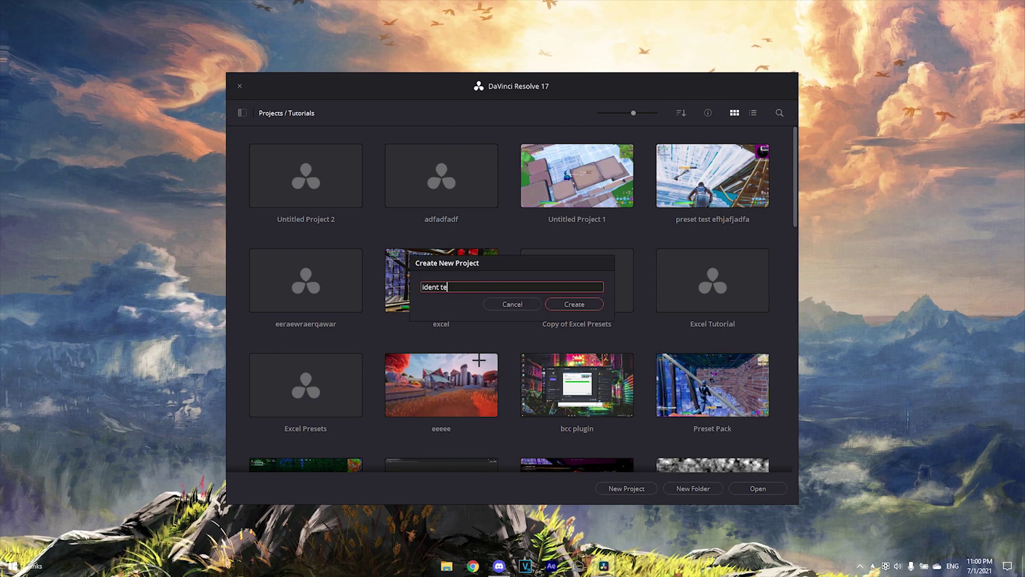
{"action": "type", "text": "mplate "}
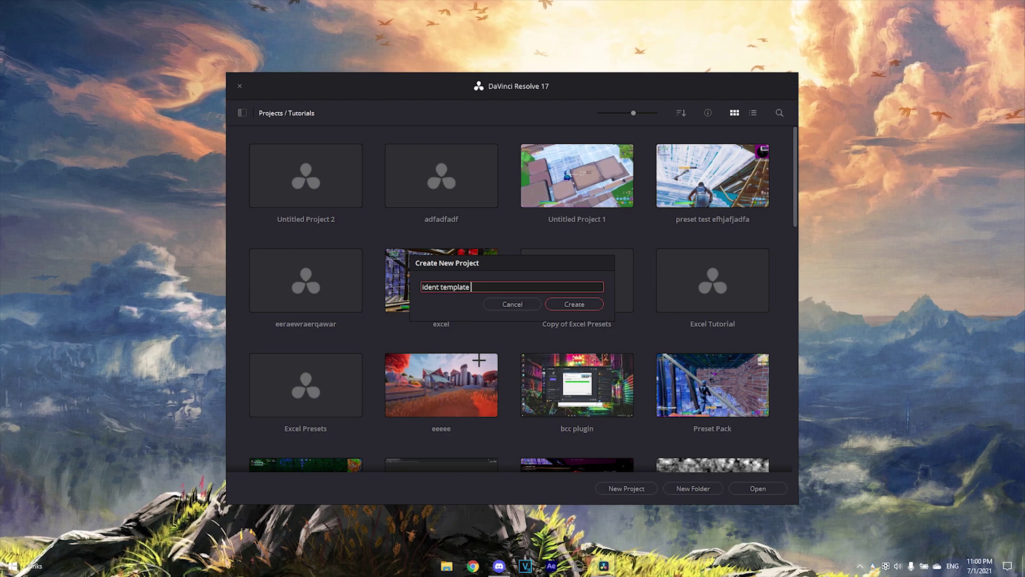
{"action": "type", "text": "tutorial"}
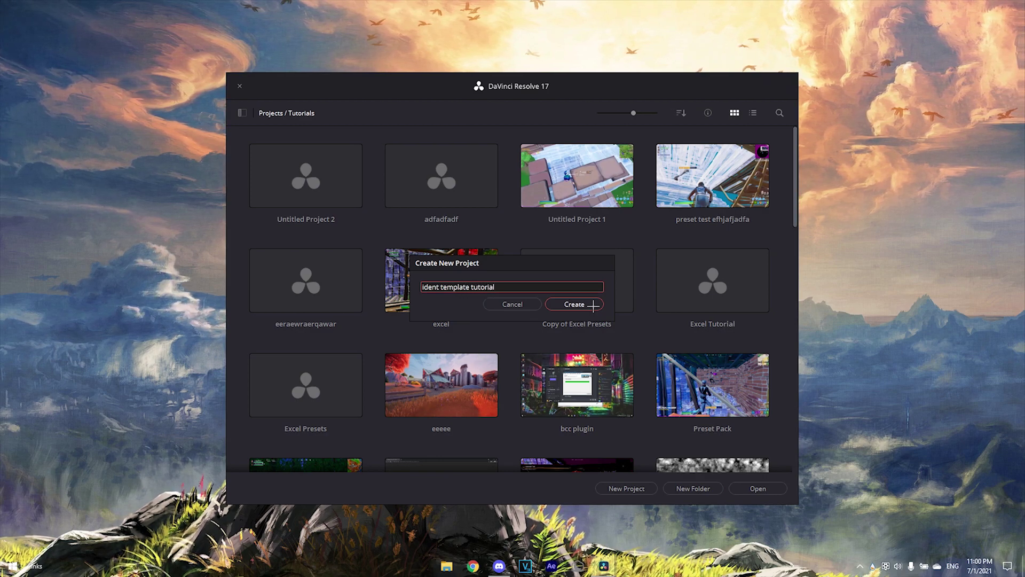
{"action": "left_click", "coordinate": [593, 304]}
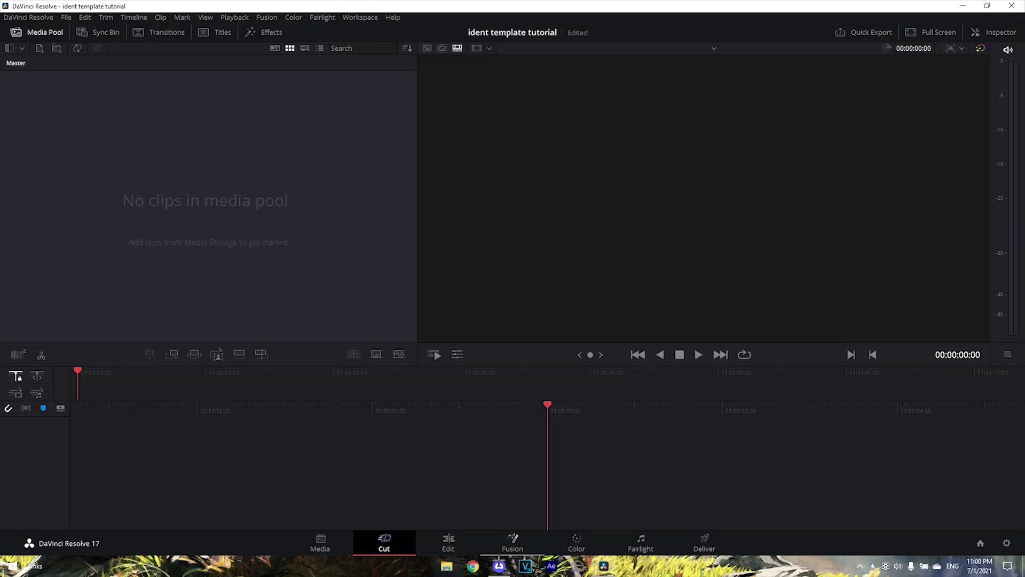
Step: On the Edit page, set and save a 60 fps timeline frame rate in Project Settings
{"action": "left_click", "coordinate": [448, 543]}
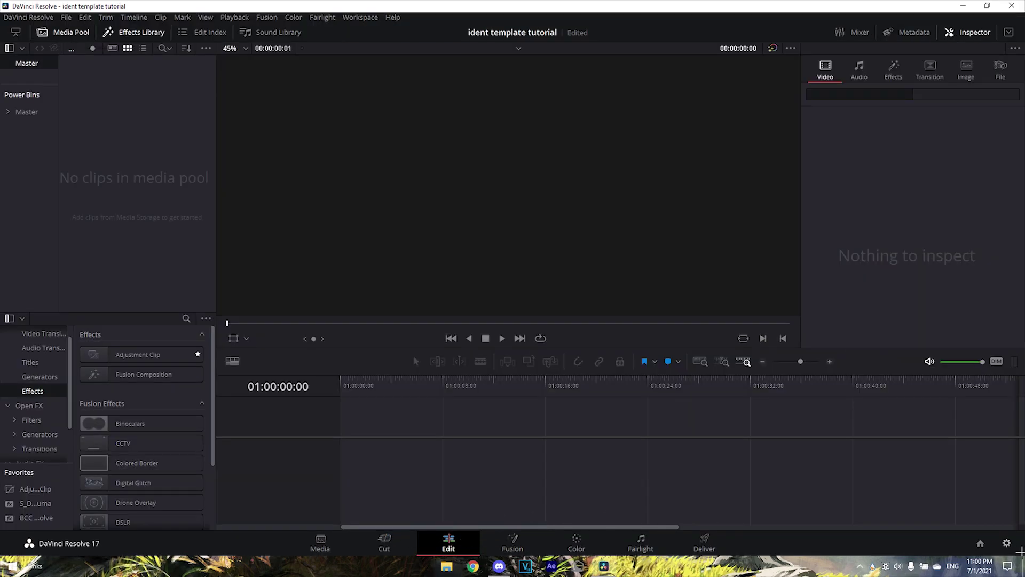
{"action": "left_click", "coordinate": [1006, 543]}
{"action": "left_click", "coordinate": [499, 195]}
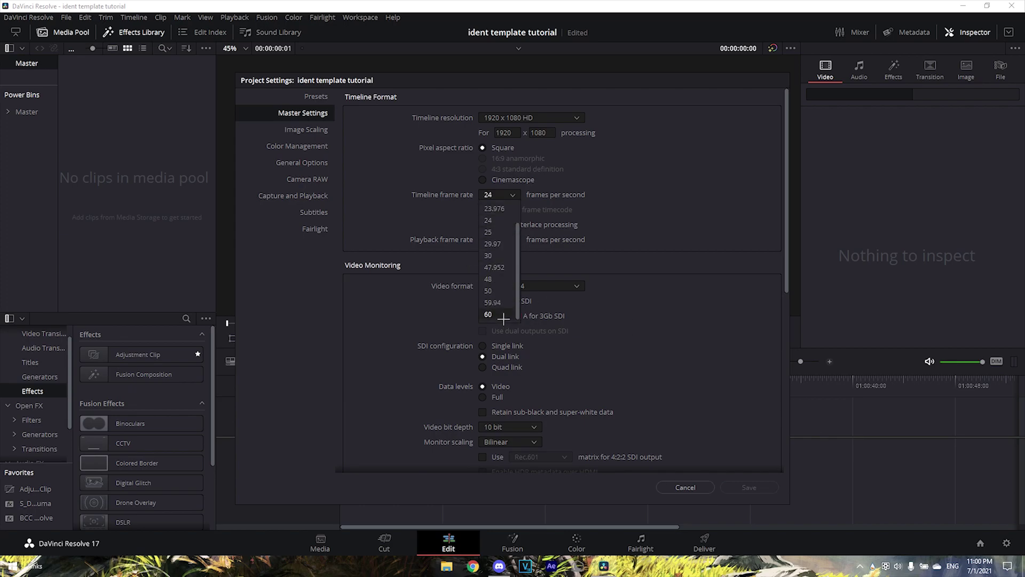
{"action": "left_click", "coordinate": [488, 314]}
{"action": "left_click", "coordinate": [749, 487]}
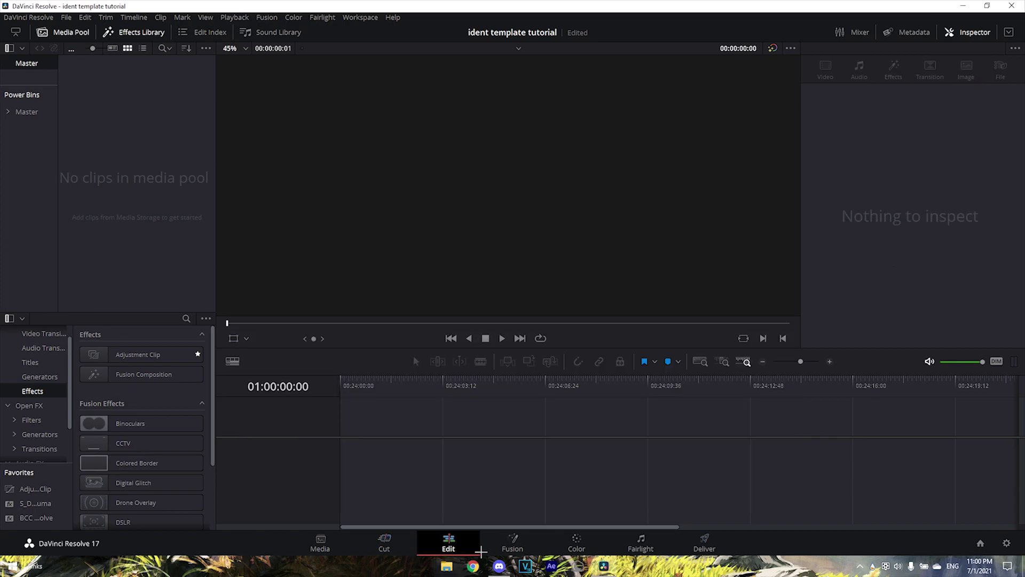
{"action": "left_click", "coordinate": [1006, 543]}
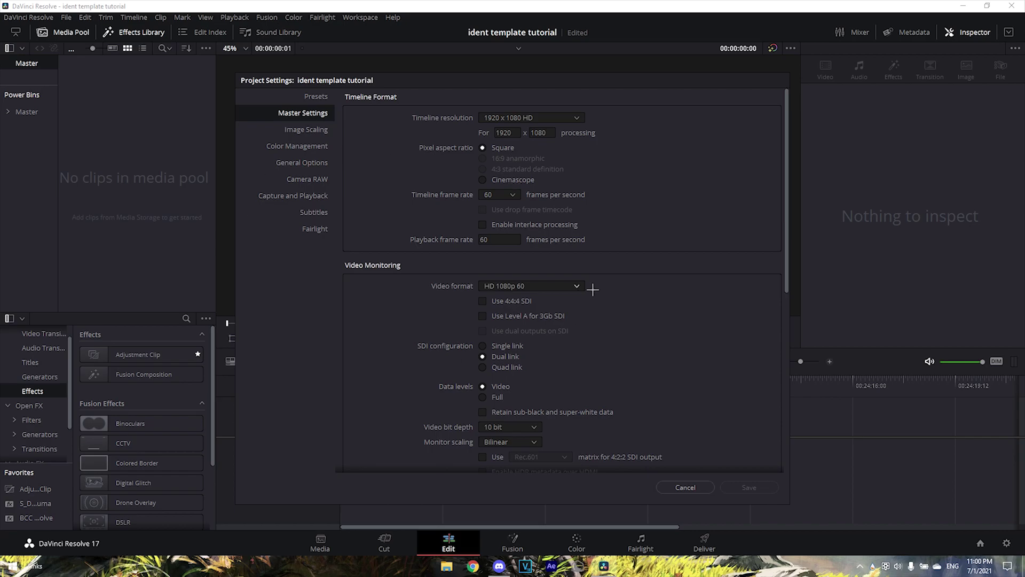
{"action": "left_click", "coordinate": [699, 492]}
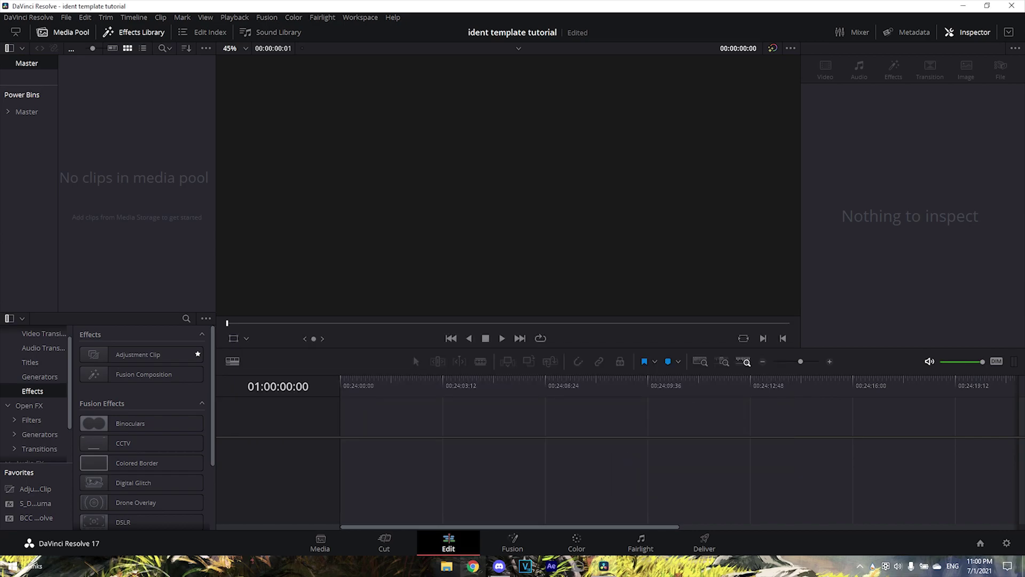
{"action": "key", "text": "super+e"}
Step: Place a Fusion Composition clip on V1 and move the playhead to the clip's end
{"action": "left_click", "coordinate": [25, 440]}
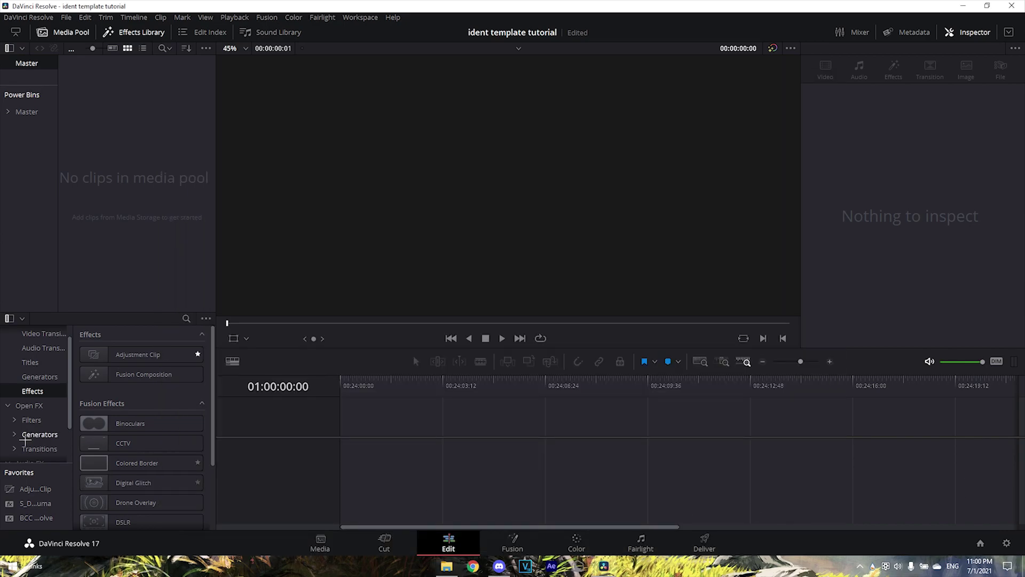
{"action": "left_click_drag", "start_coordinate": [142, 374], "coordinate": [405, 464]}
{"action": "left_click_drag", "start_coordinate": [349, 389], "coordinate": [662, 443]}
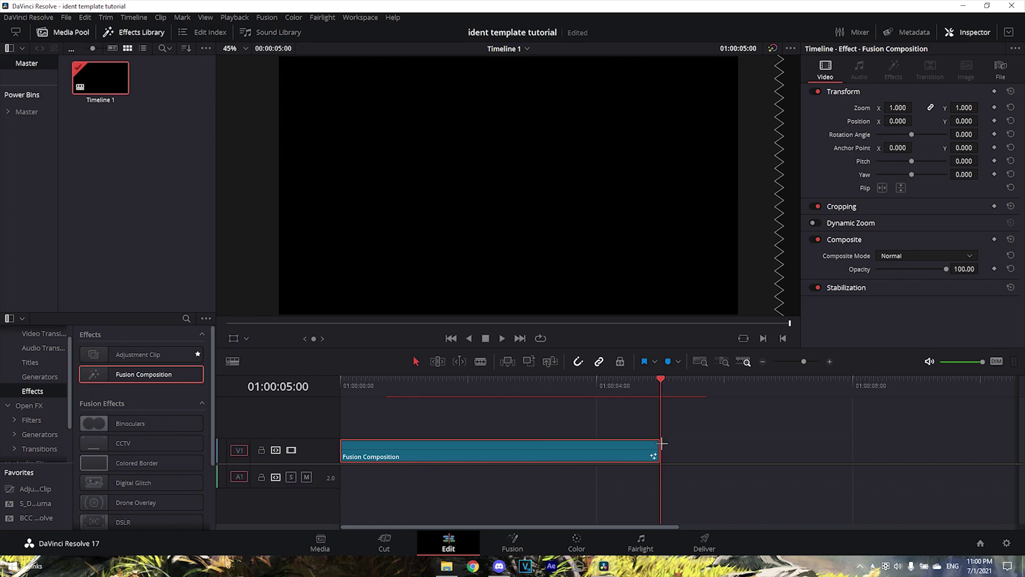
{"action": "left_click_drag", "start_coordinate": [617, 378], "coordinate": [526, 395]}
Step: Drag the God Ident Template .setting file from its folder into the Fusion Nodes panel
{"action": "left_click", "coordinate": [446, 566]}
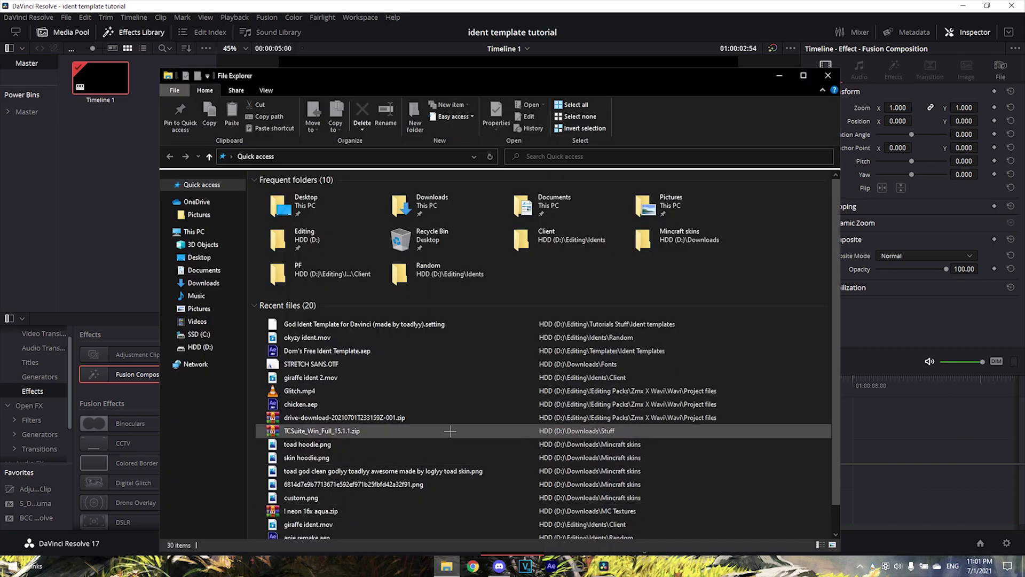
{"action": "right_click", "coordinate": [422, 322]}
{"action": "left_click", "coordinate": [405, 296]}
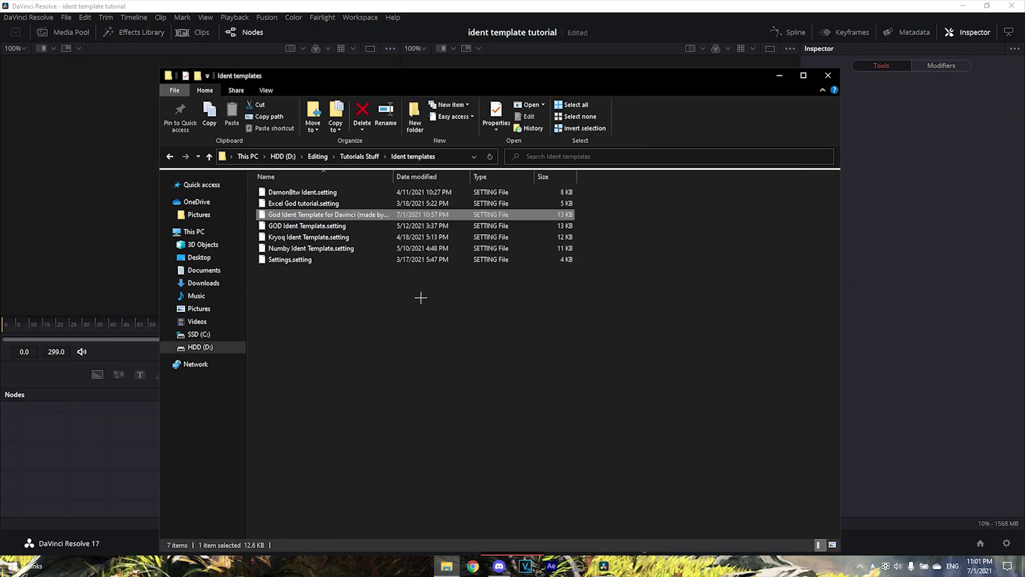
{"action": "left_click_drag", "start_coordinate": [320, 216], "coordinate": [64, 465]}
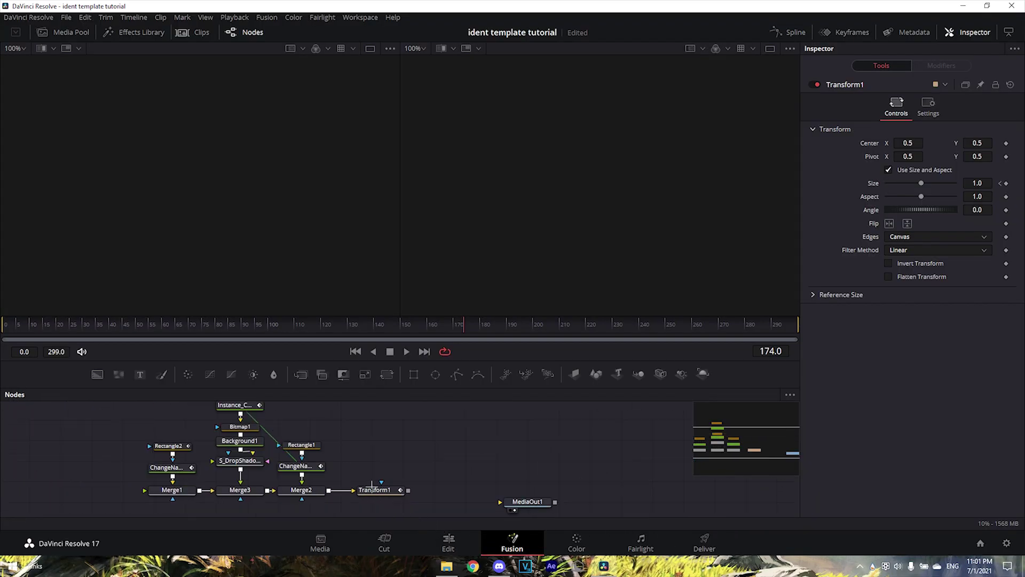
{"action": "left_click_drag", "start_coordinate": [117, 410], "coordinate": [577, 423]}
Step: Replace FENZ with TOAD in the ChangeNameandColor text node
{"action": "left_click", "coordinate": [395, 490]}
{"action": "scroll", "coordinate": [506, 467], "scroll_direction": "up", "scroll_amount": 5}
{"action": "left_click", "coordinate": [332, 452]}
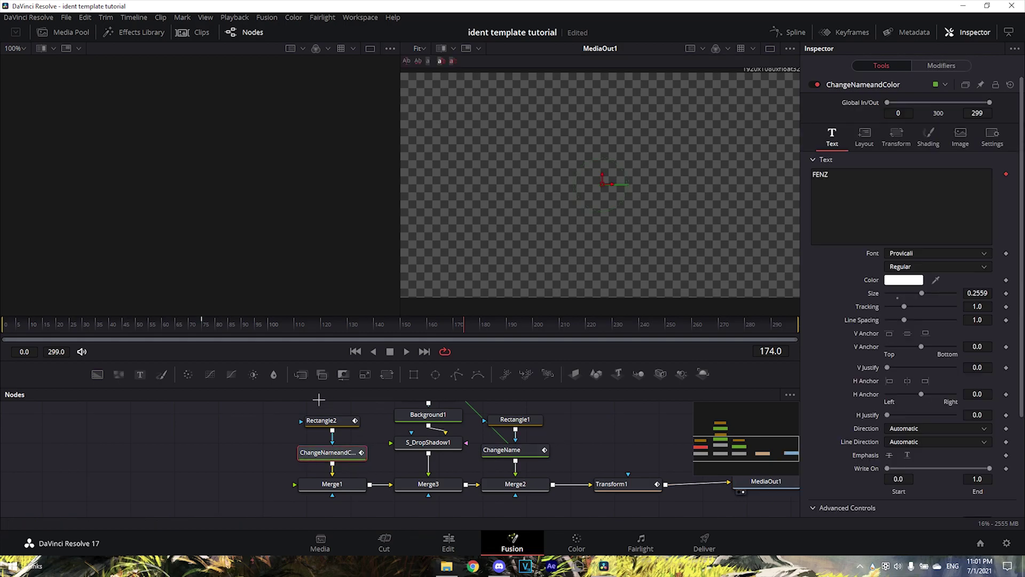
{"action": "double_click", "coordinate": [837, 178]}
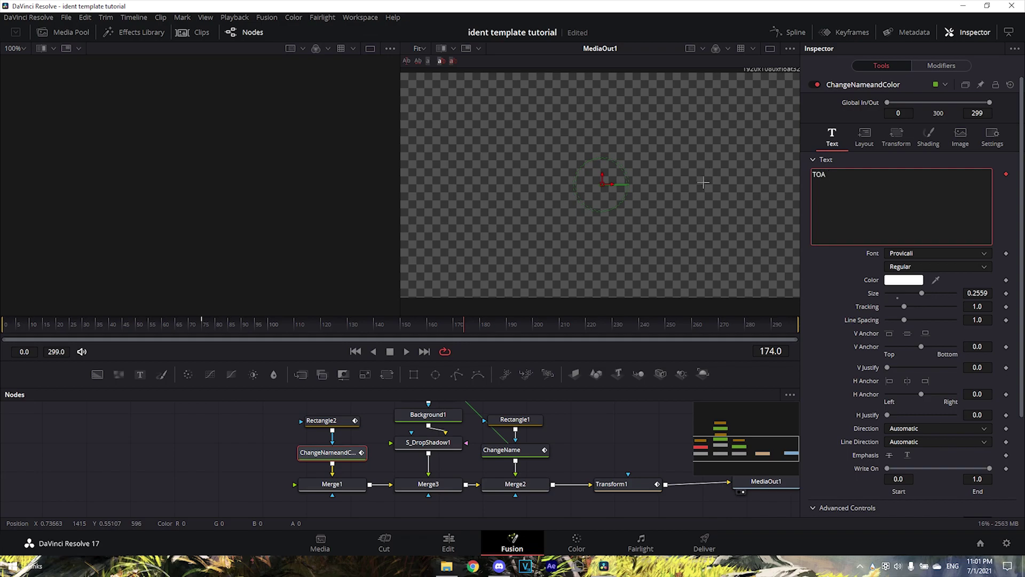
Step: Replace FENZ with TOAD in the ChangeName text node, then recheck both nodes
{"action": "scroll", "coordinate": [548, 402], "scroll_direction": "up", "scroll_amount": 3}
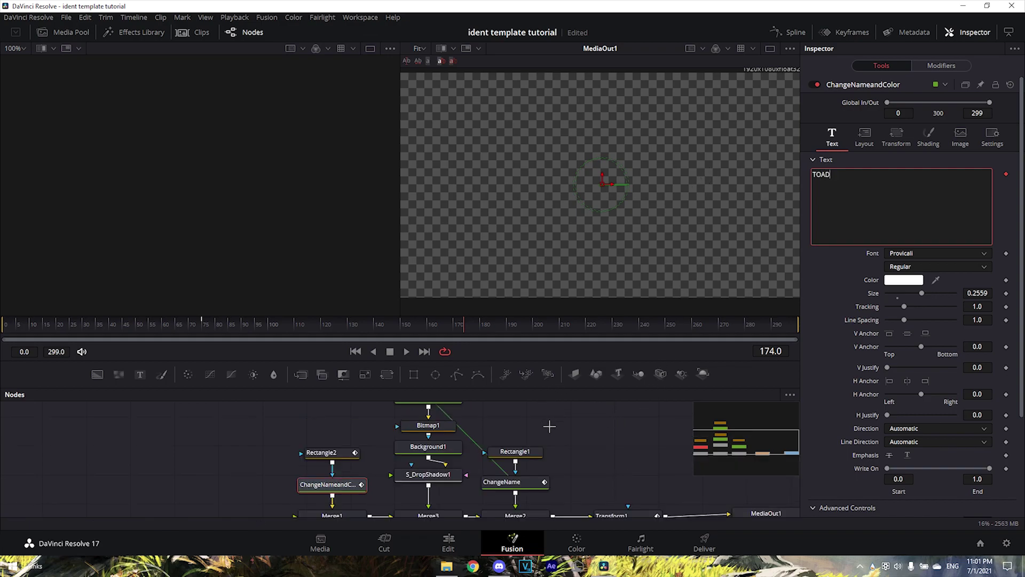
{"action": "left_click", "coordinate": [455, 459]}
{"action": "scroll", "coordinate": [681, 461], "scroll_direction": "down", "scroll_amount": 2}
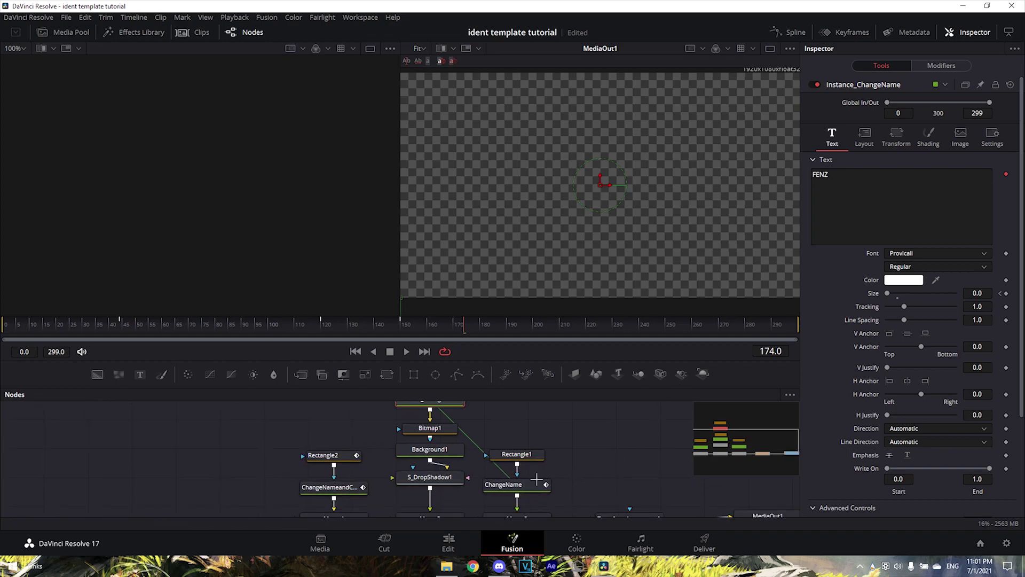
{"action": "left_click", "coordinate": [536, 484]}
{"action": "left_click", "coordinate": [845, 195]}
{"action": "key", "text": "ctrl+a"}
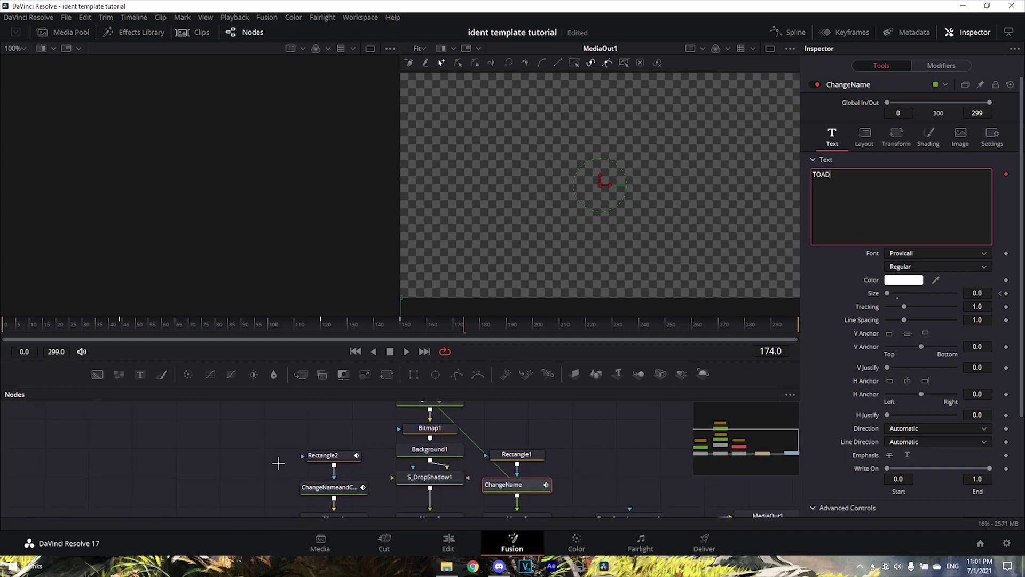
{"action": "scroll", "coordinate": [286, 486], "scroll_direction": "down", "scroll_amount": 1}
{"action": "left_click", "coordinate": [342, 479]}
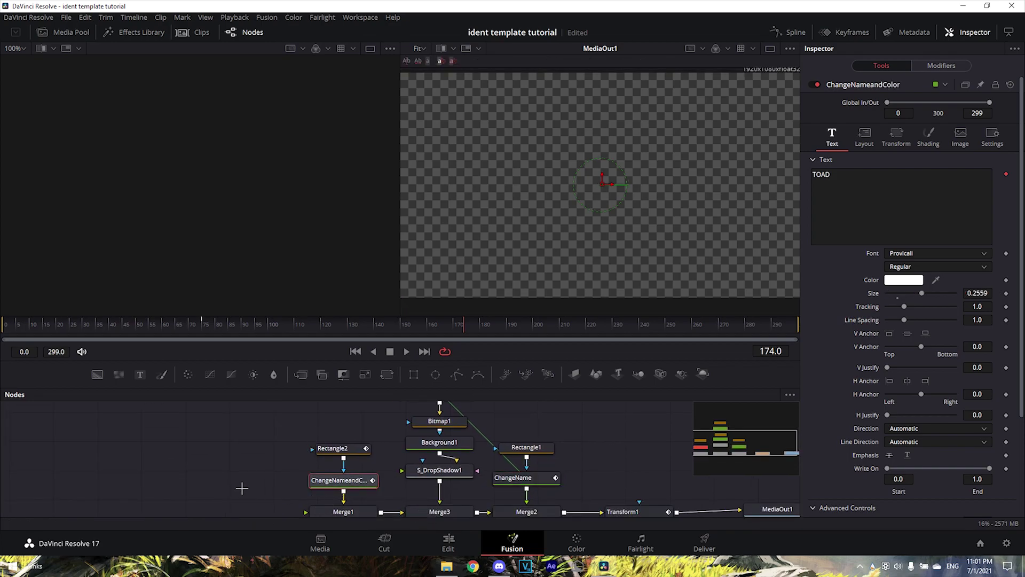
{"action": "left_click", "coordinate": [455, 462]}
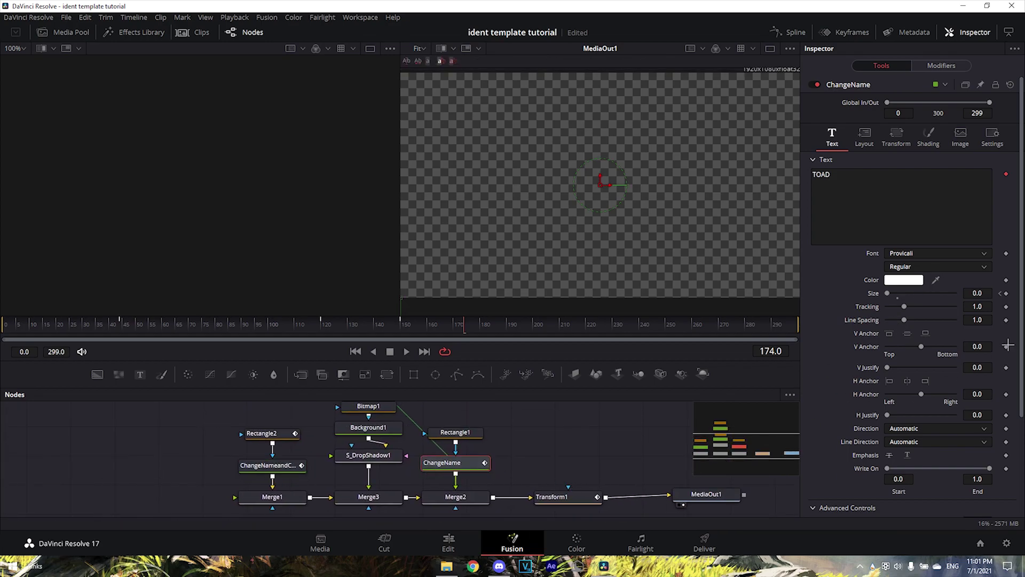
{"action": "scroll", "coordinate": [529, 459], "scroll_direction": "left", "scroll_amount": 1}
{"action": "scroll", "coordinate": [517, 478], "scroll_direction": "left", "scroll_amount": 2}
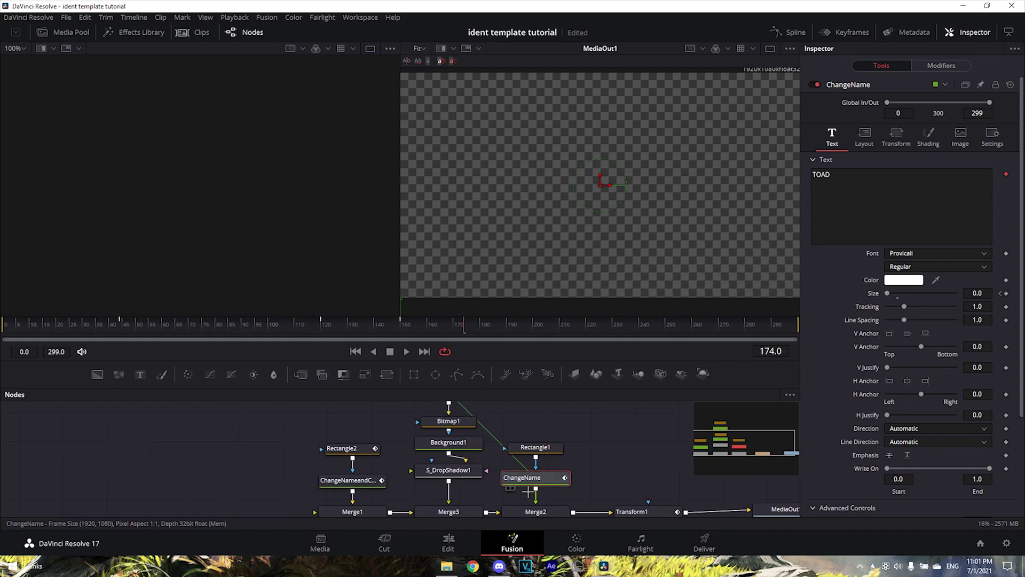
Step: Set Background1's solid colour to red (R 1.0, G 0.0, B 0.015686)
{"action": "left_click", "coordinate": [448, 442]}
{"action": "left_click", "coordinate": [924, 194]}
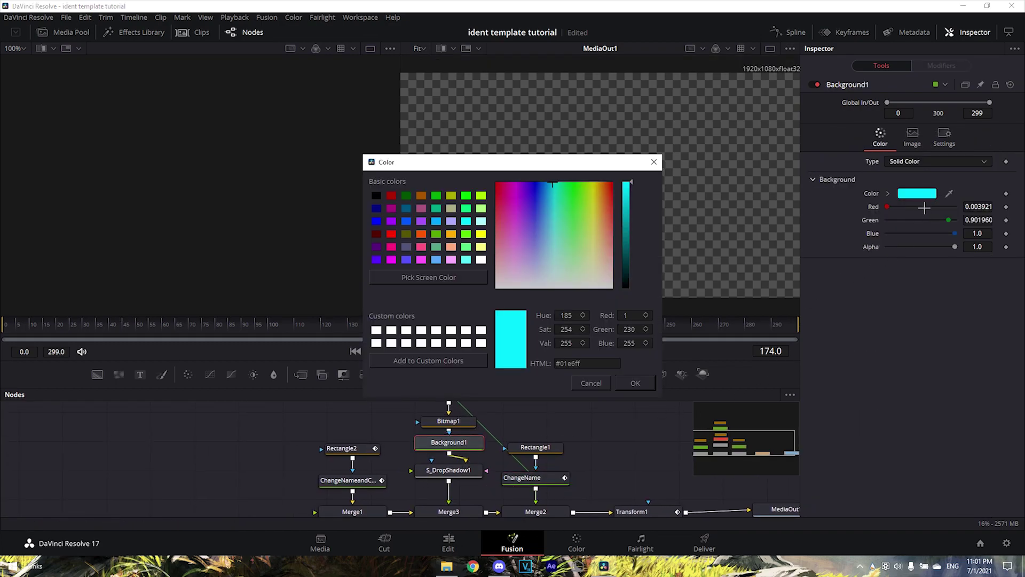
{"action": "mouse_move", "coordinate": [551, 231]}
{"action": "left_mouse_down"}
{"action": "mouse_move", "coordinate": [595, 174]}
{"action": "mouse_move", "coordinate": [377, 172]}
{"action": "left_mouse_up"}
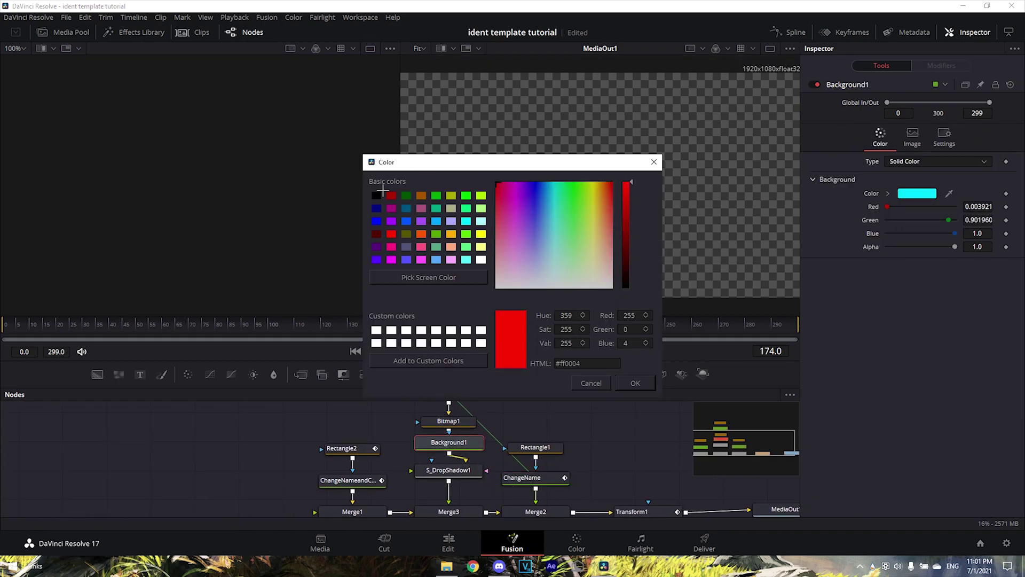
{"action": "left_click", "coordinate": [654, 385]}
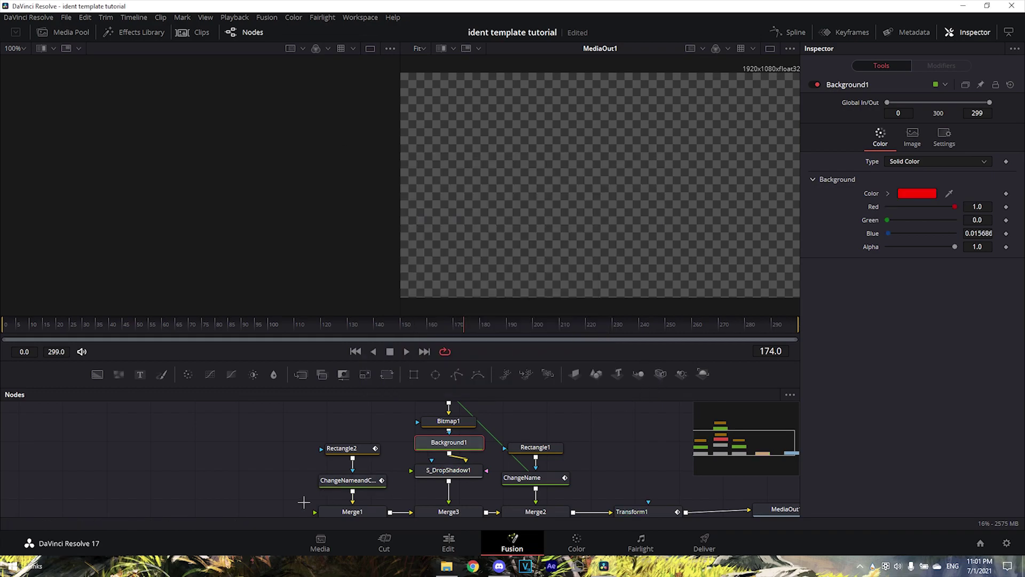
{"action": "left_click_drag", "start_coordinate": [305, 499], "coordinate": [348, 475]}
Step: Set ChangeNameandColor's Red Outline shading colour to red (R 1.0, G 0.0, B 0.015686)
{"action": "left_click", "coordinate": [315, 488]}
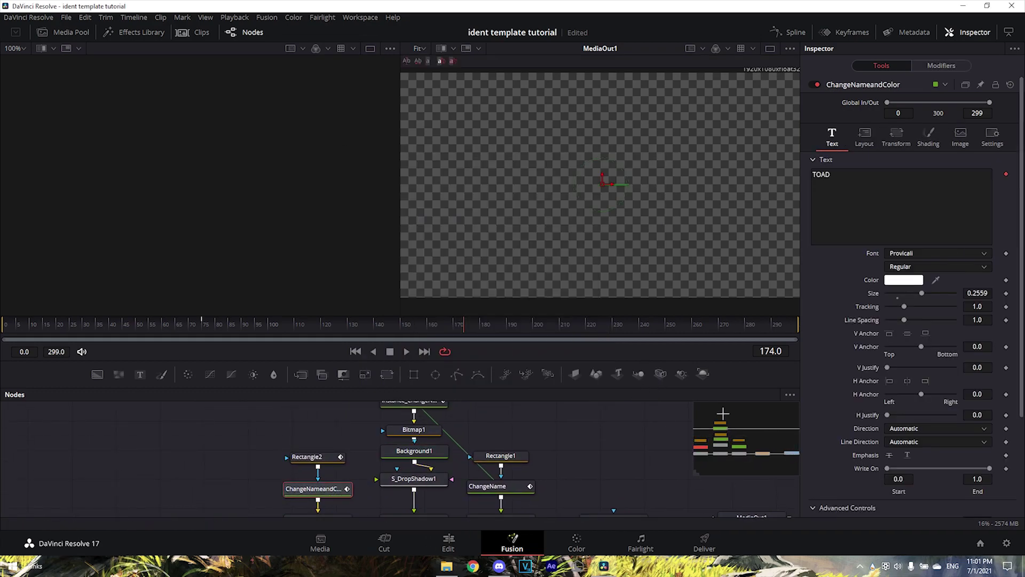
{"action": "left_click", "coordinate": [312, 458]}
{"action": "left_click_drag", "start_coordinate": [287, 496], "coordinate": [269, 490]}
{"action": "left_click", "coordinate": [270, 487]}
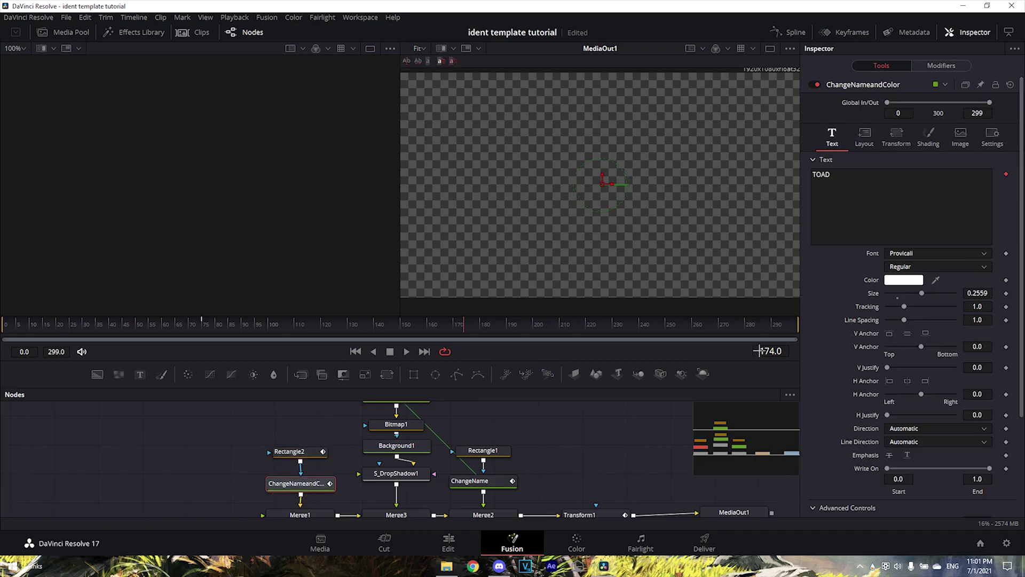
{"action": "left_click", "coordinate": [931, 142]}
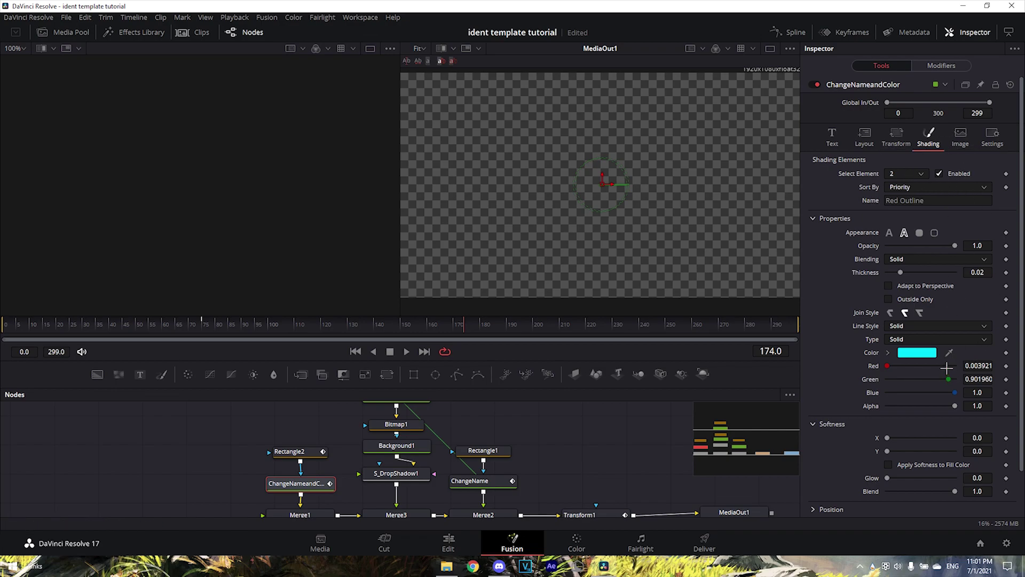
{"action": "left_click", "coordinate": [932, 353]}
{"action": "left_click_drag", "start_coordinate": [352, 110], "coordinate": [145, 92]}
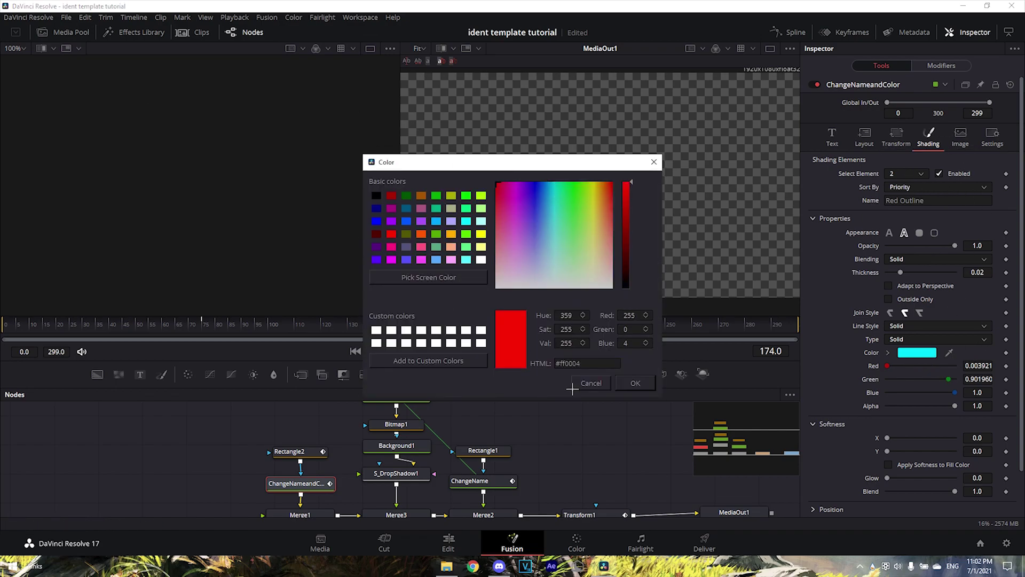
{"action": "left_click", "coordinate": [641, 383]}
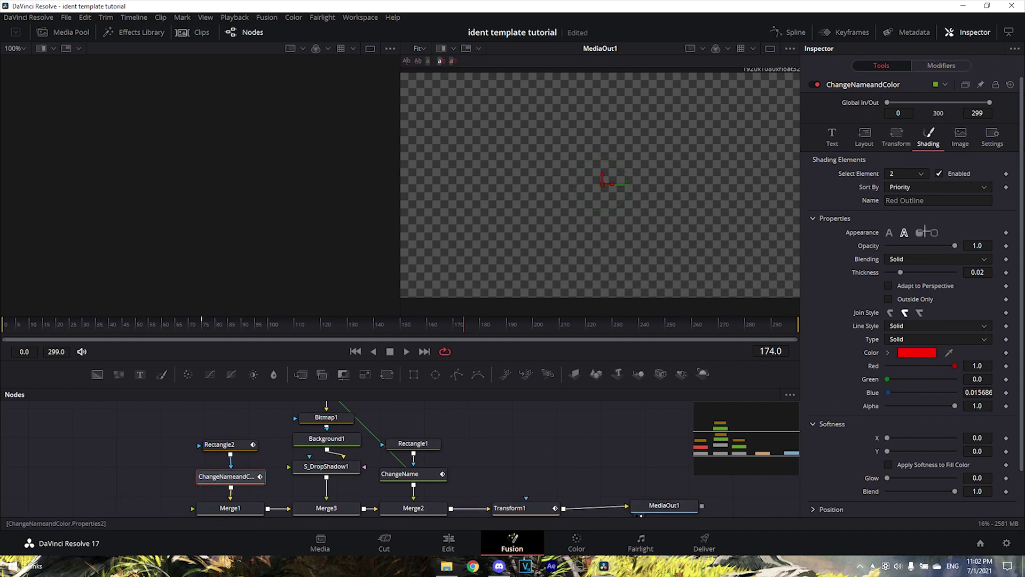
{"action": "left_click", "coordinate": [832, 137]}
{"action": "left_click", "coordinate": [929, 147]}
{"action": "scroll", "coordinate": [526, 457], "scroll_direction": "down", "scroll_amount": 4}
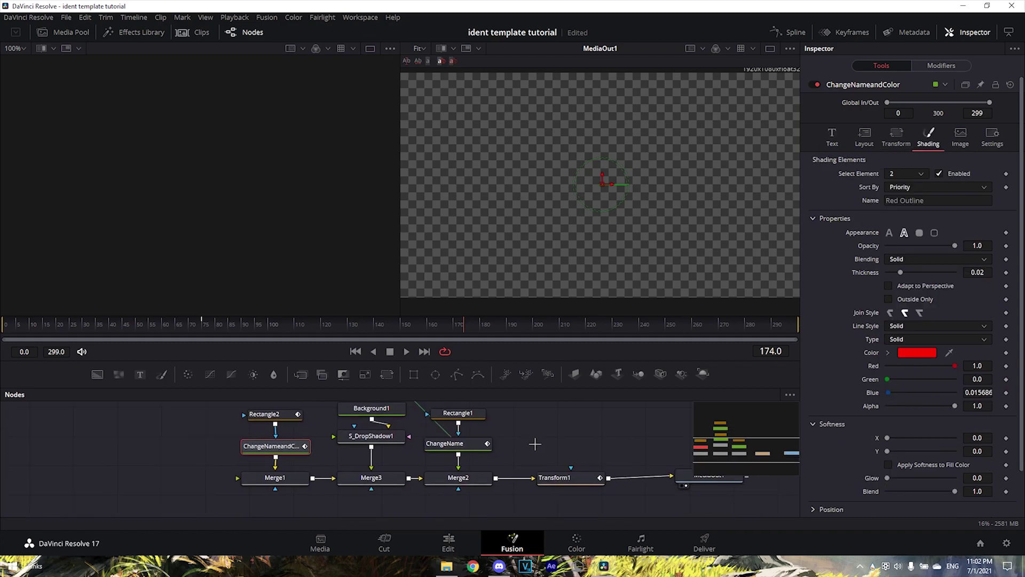
{"action": "left_click_drag", "start_coordinate": [532, 451], "coordinate": [566, 451]}
{"action": "left_click", "coordinate": [532, 486]}
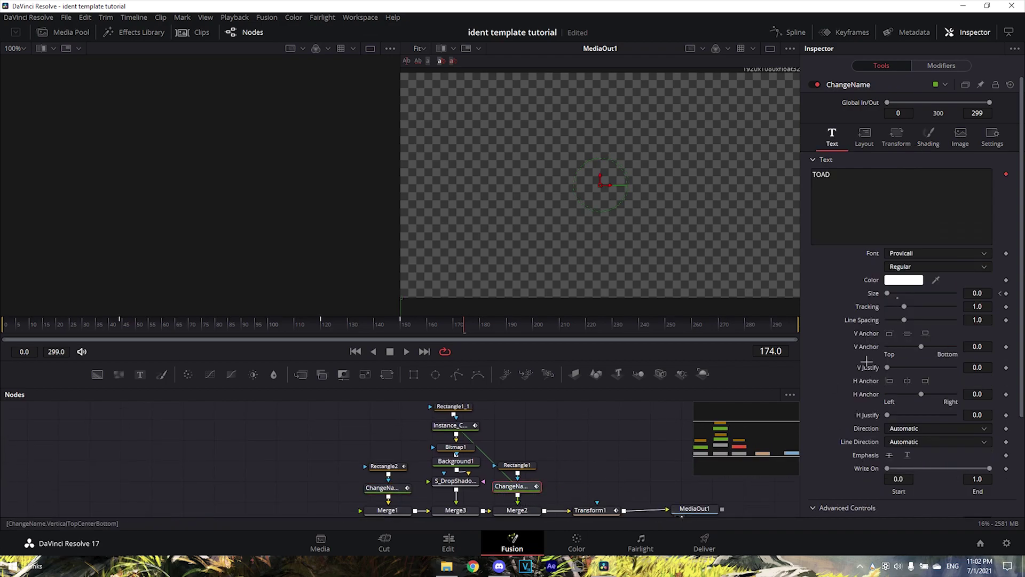
{"action": "left_click", "coordinate": [455, 461]}
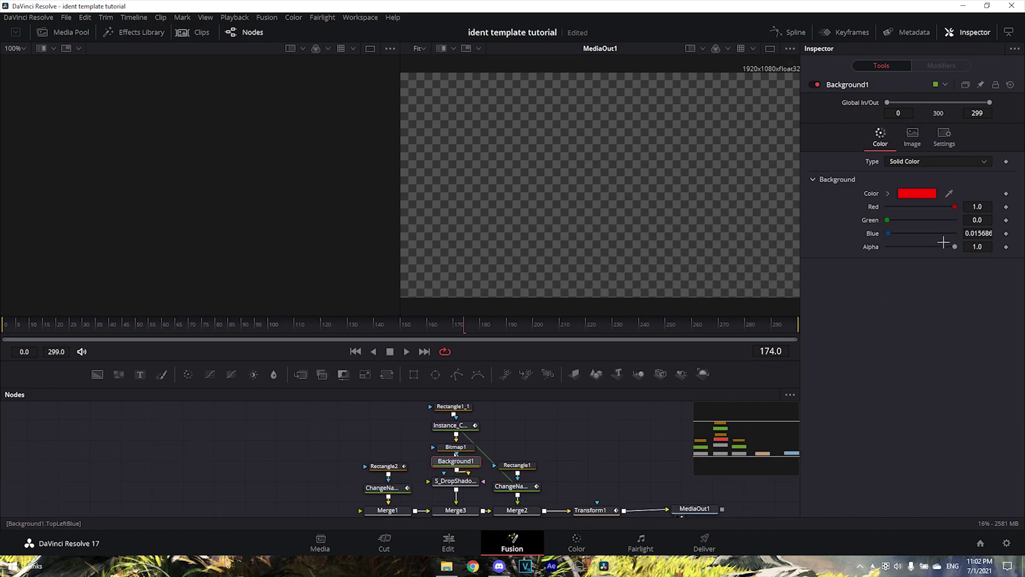
{"action": "left_click", "coordinate": [449, 543]}
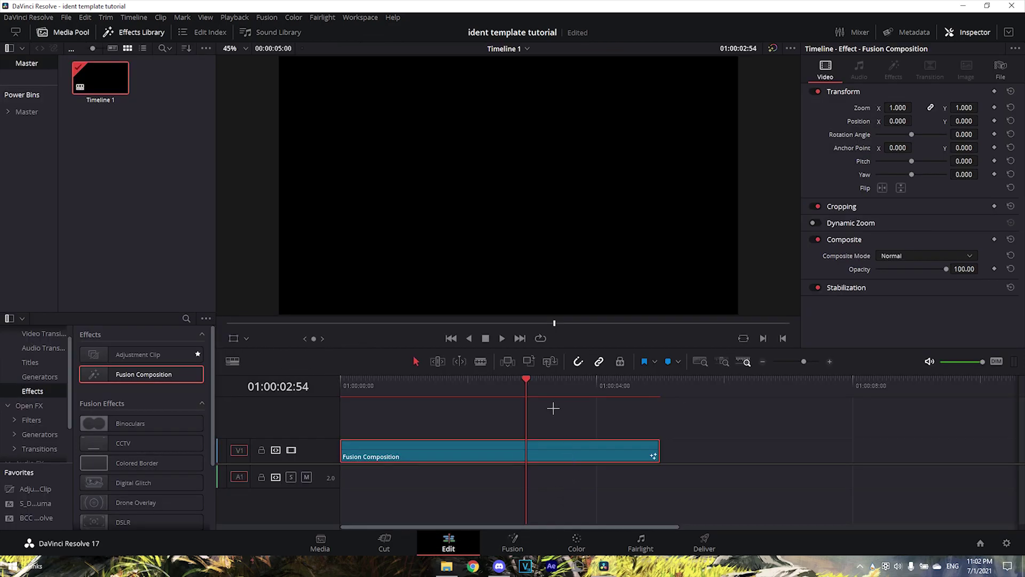
{"action": "key", "text": "space"}
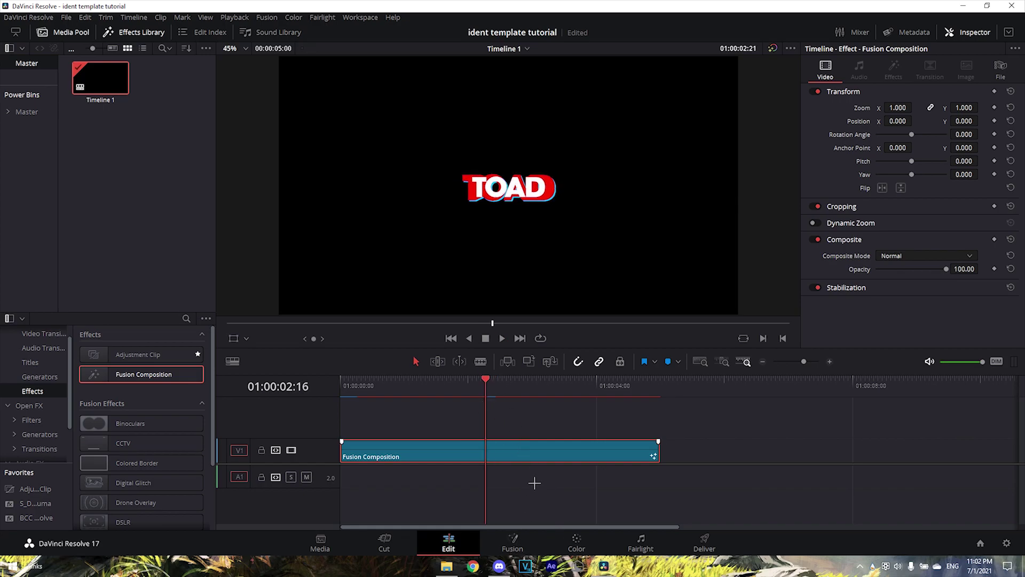
{"action": "left_click", "coordinate": [538, 543]}
Step: Set S_DropShadow1's shadow colour to red (R 1.0, G 0.0, B 0.015686) and zoom to check
{"action": "left_click", "coordinate": [460, 462]}
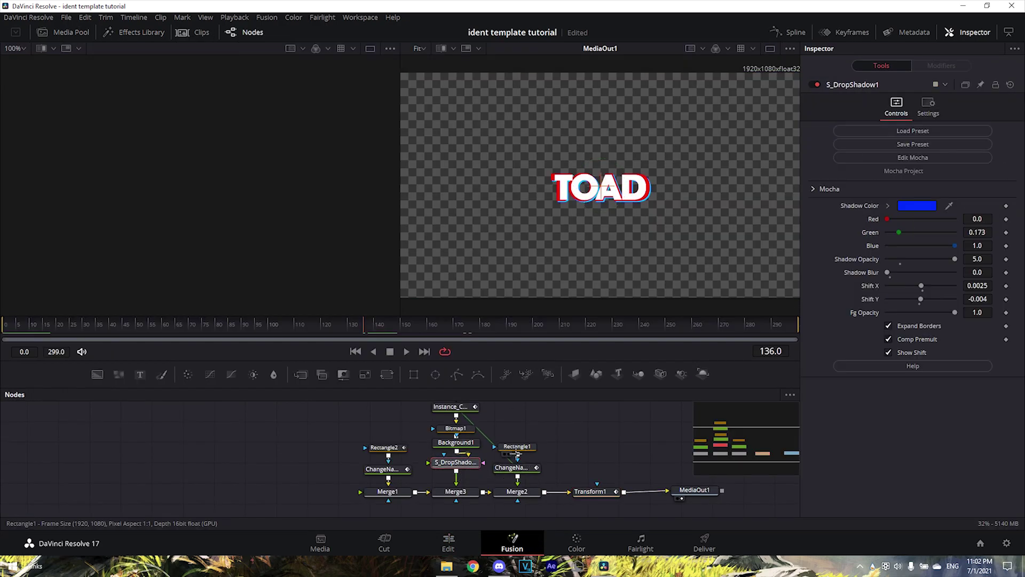
{"action": "left_click", "coordinate": [916, 205]}
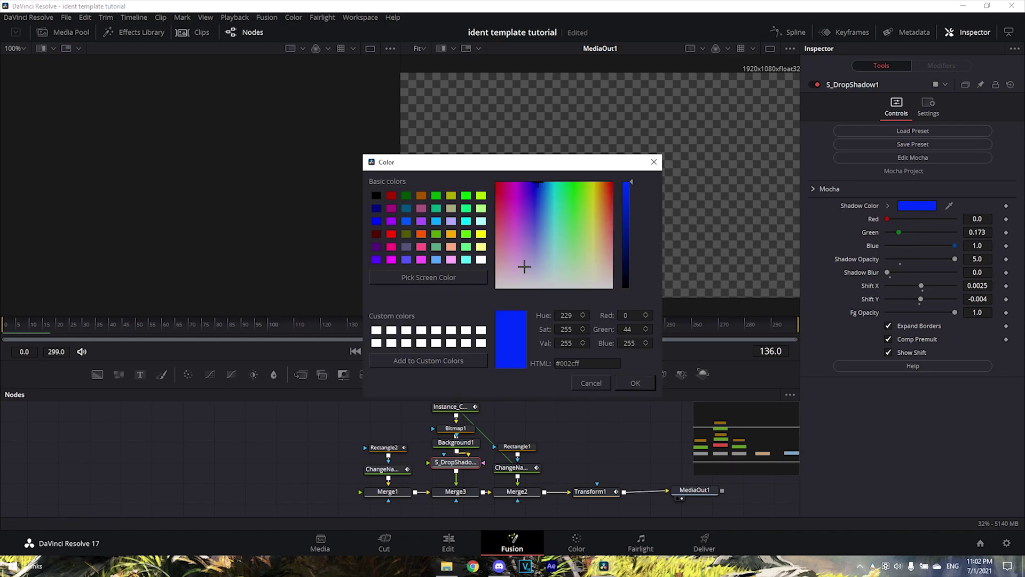
{"action": "left_click_drag", "start_coordinate": [524, 265], "coordinate": [416, 122]}
{"action": "left_click", "coordinate": [634, 384]}
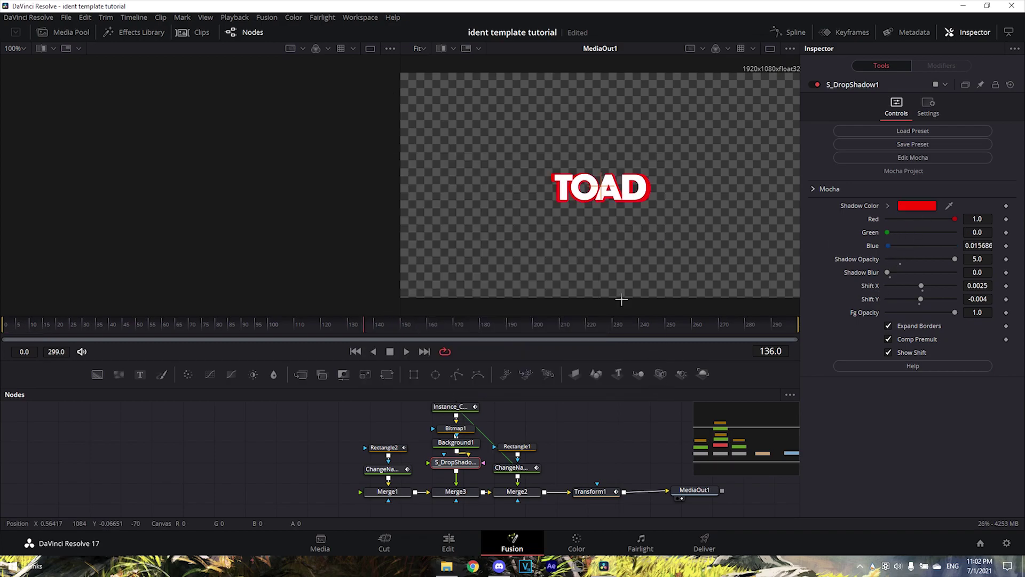
{"action": "scroll", "coordinate": [653, 203], "scroll_direction": "up", "scroll_amount": 8}
{"action": "scroll", "coordinate": [652, 201], "scroll_direction": "down", "scroll_amount": 6}
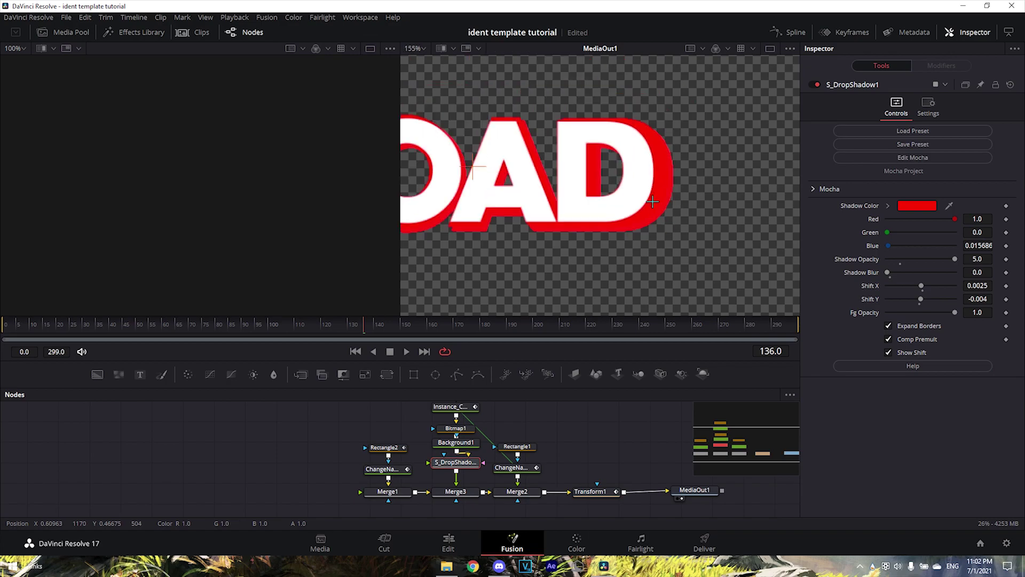
Step: Rewind the playhead to the start, then recheck ChangeNameandColor's text and outline shading in Fusion
{"action": "left_click", "coordinate": [448, 542]}
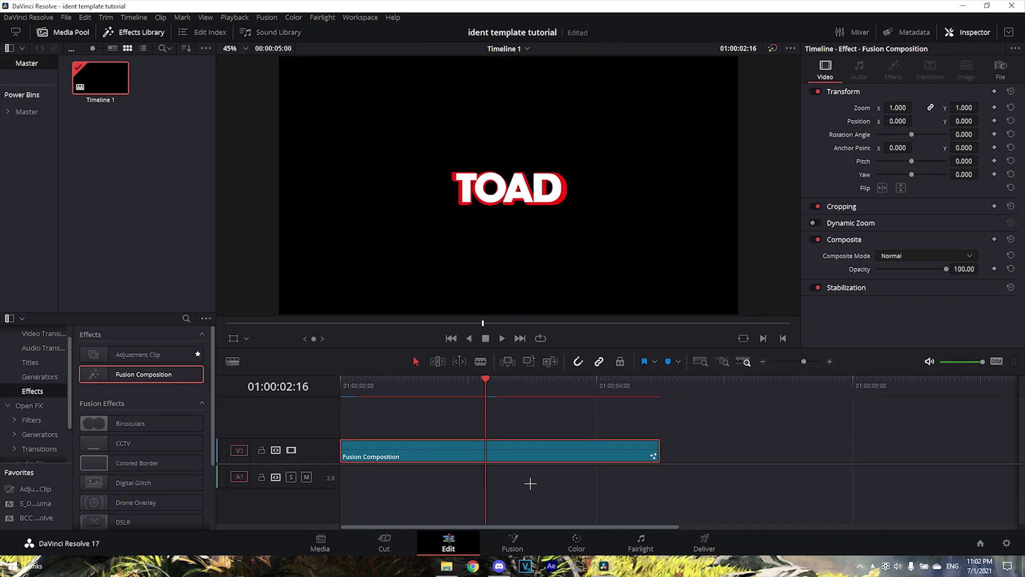
{"action": "left_click_drag", "start_coordinate": [503, 380], "coordinate": [341, 380]}
{"action": "left_click", "coordinate": [513, 542]}
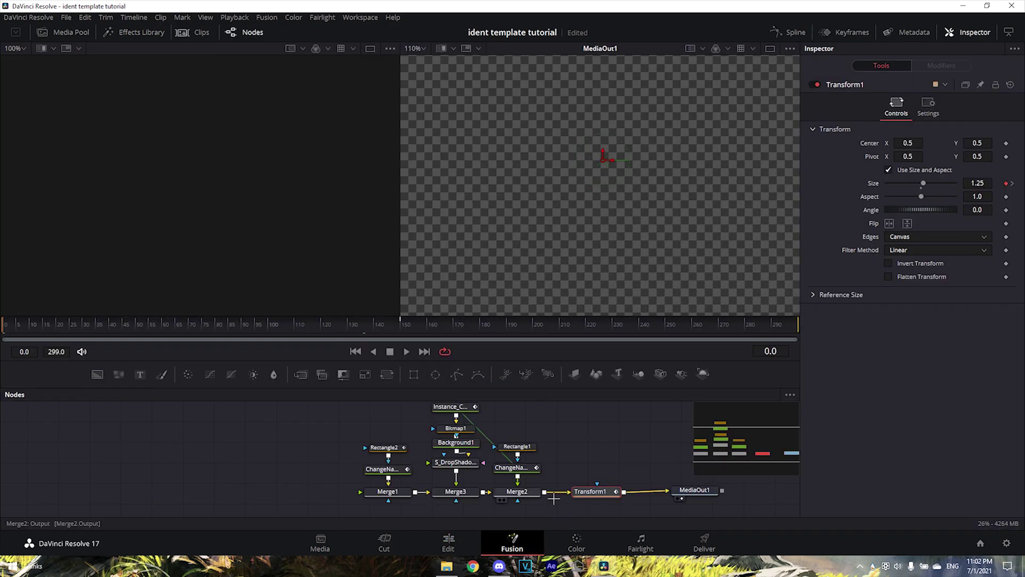
{"action": "left_click", "coordinate": [403, 468]}
{"action": "left_click", "coordinate": [838, 144]}
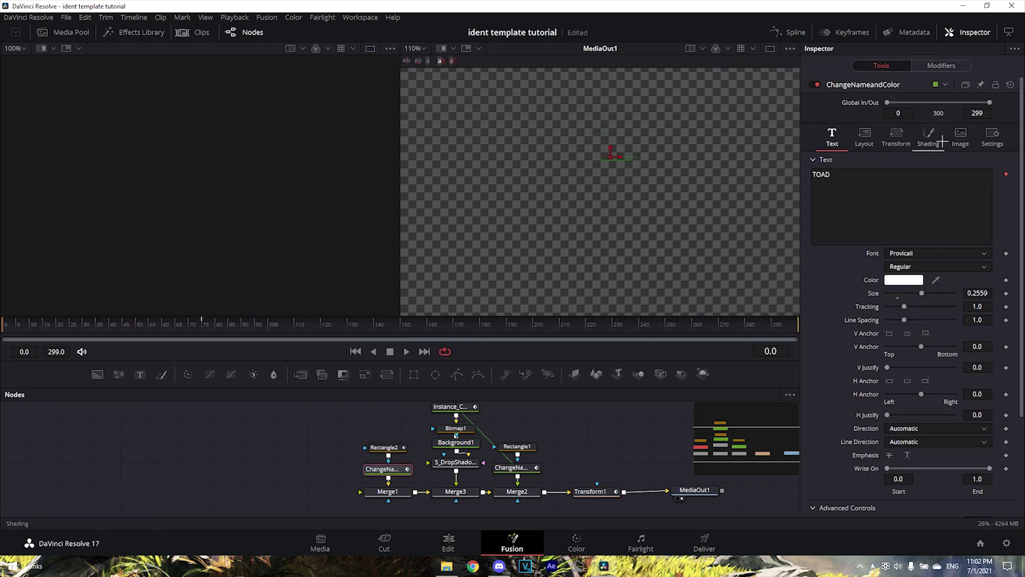
{"action": "left_click", "coordinate": [941, 139]}
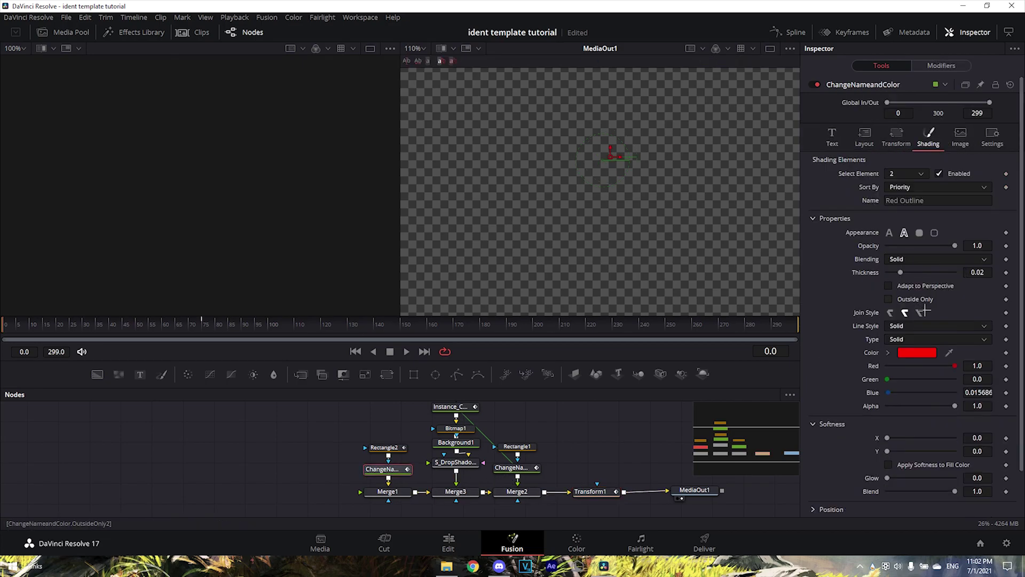
Step: Check the ChangeName, Background1 and S_DropShadow1 nodes, then return to the Edit page
{"action": "left_click", "coordinate": [515, 469]}
{"action": "left_click", "coordinate": [856, 179]}
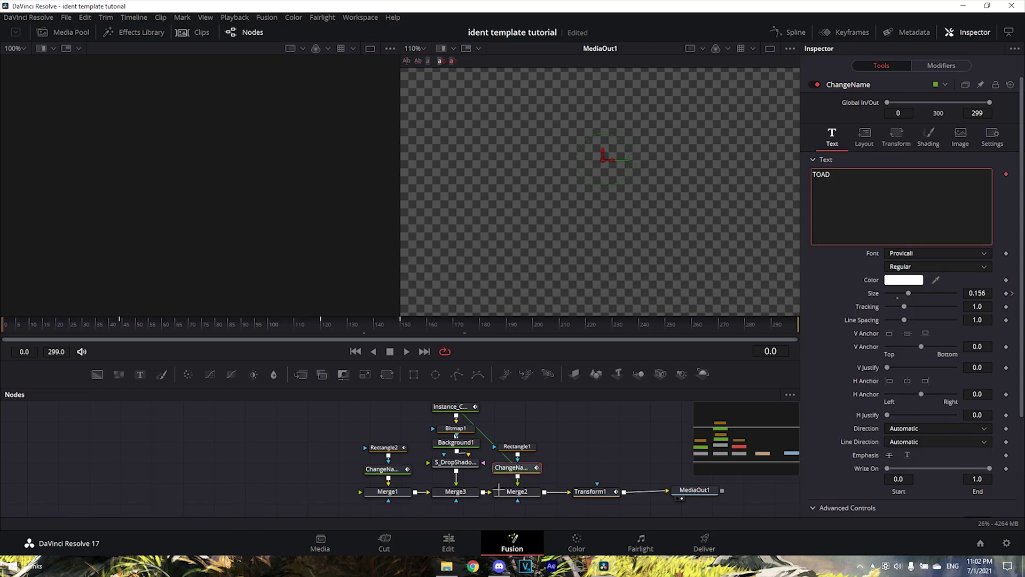
{"action": "left_click", "coordinate": [455, 442]}
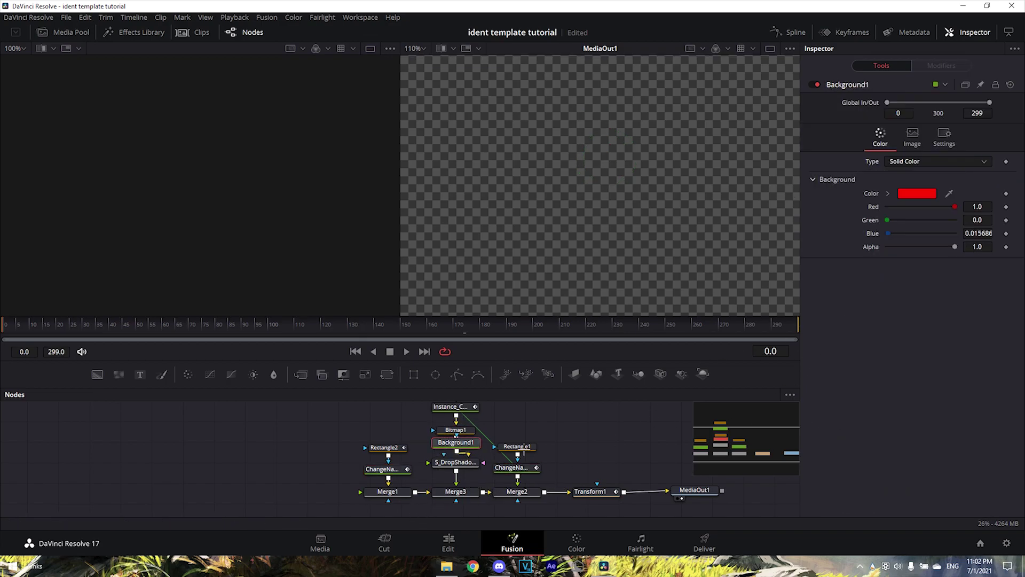
{"action": "left_click", "coordinate": [457, 463]}
{"action": "left_click", "coordinate": [448, 542]}
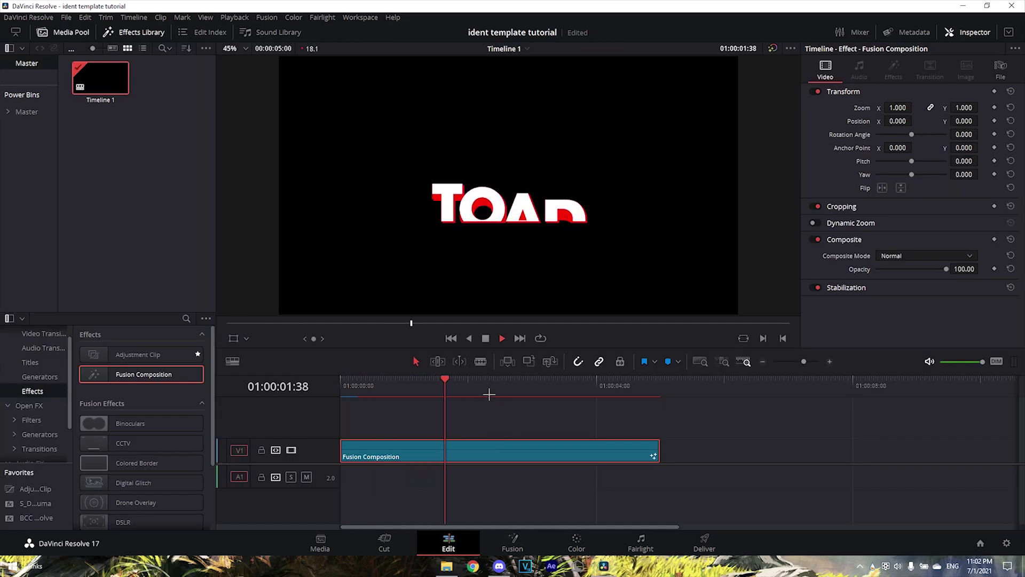
Step: Move the Fusion Composition up to V2 and place a Solid Color generator on V1 beneath it
{"action": "left_click_drag", "start_coordinate": [472, 454], "coordinate": [473, 428]}
{"action": "left_click", "coordinate": [520, 482]}
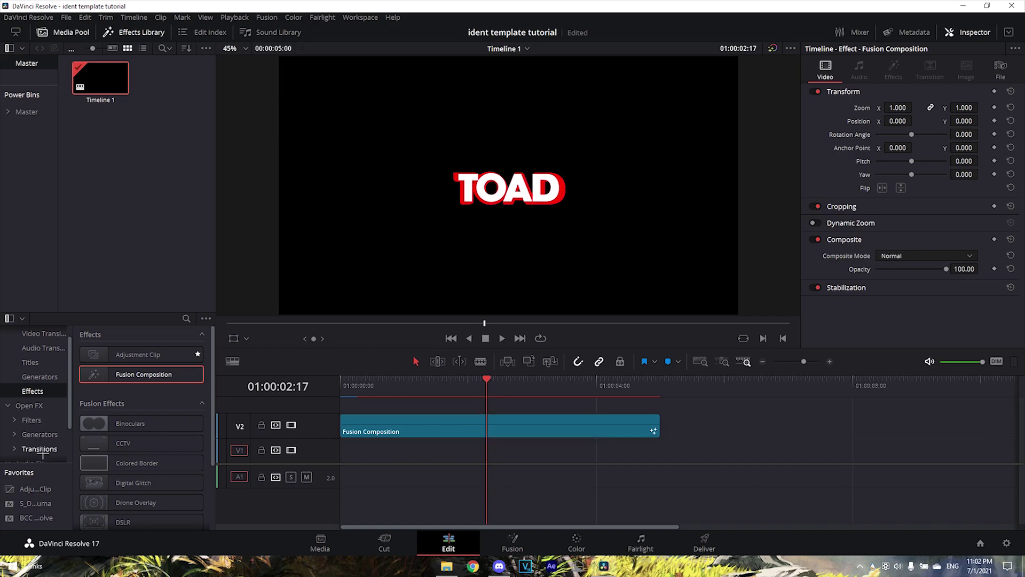
{"action": "left_click", "coordinate": [40, 376]}
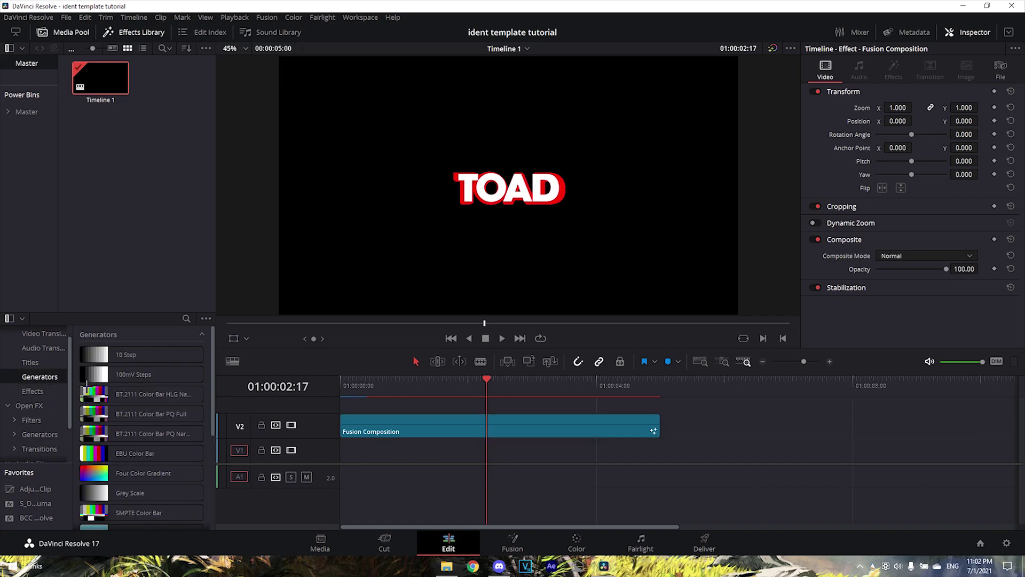
{"action": "scroll", "coordinate": [130, 404], "scroll_direction": "down", "scroll_amount": 2}
{"action": "left_click_drag", "start_coordinate": [131, 471], "coordinate": [414, 464]}
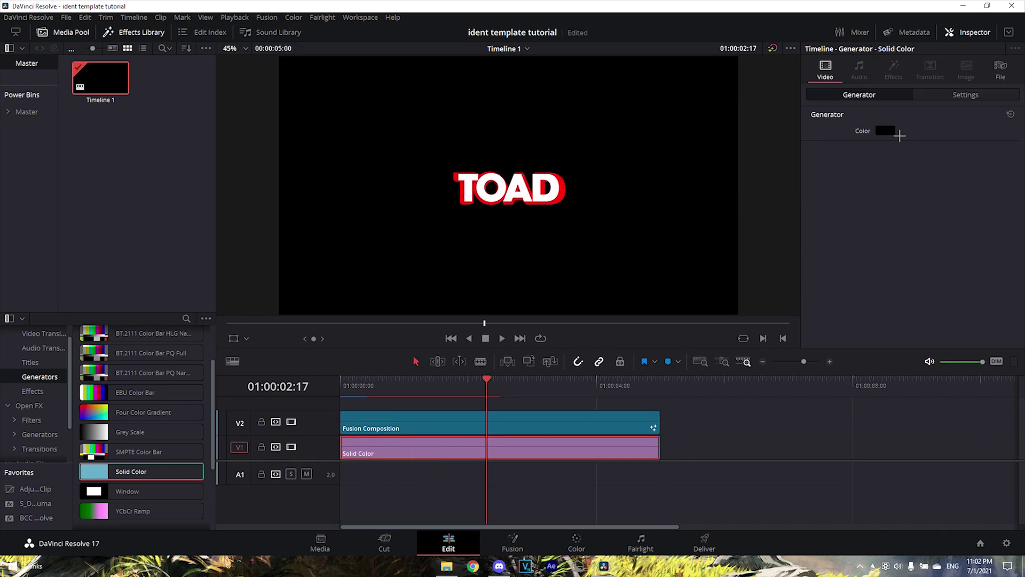
Step: Set the Solid Color to bright green and return the playhead to the timeline start
{"action": "left_click", "coordinate": [888, 131]}
{"action": "left_click_drag", "start_coordinate": [582, 244], "coordinate": [430, 328]}
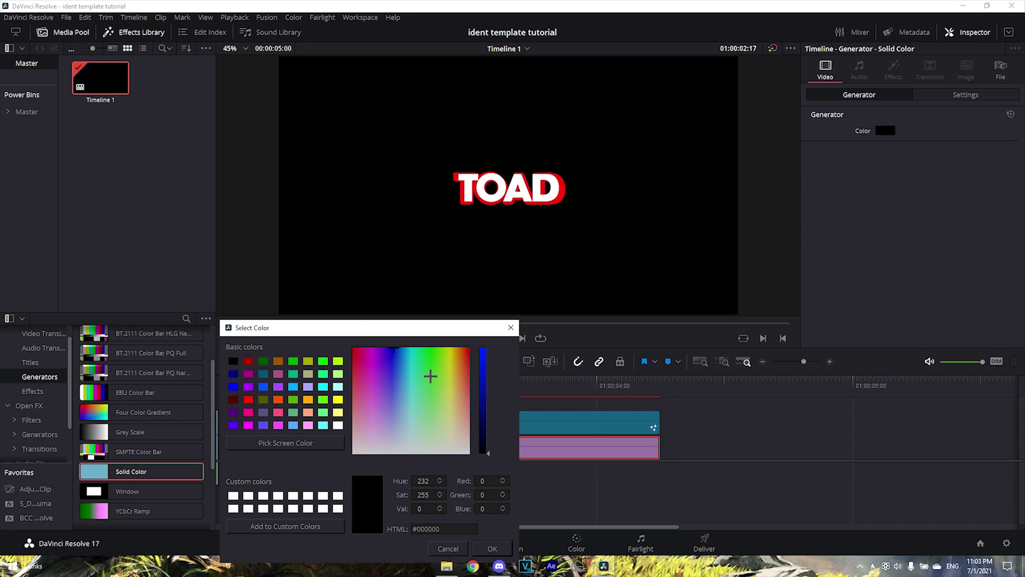
{"action": "left_click_drag", "start_coordinate": [430, 375], "coordinate": [400, 348]}
{"action": "left_click_drag", "start_coordinate": [485, 389], "coordinate": [485, 317]}
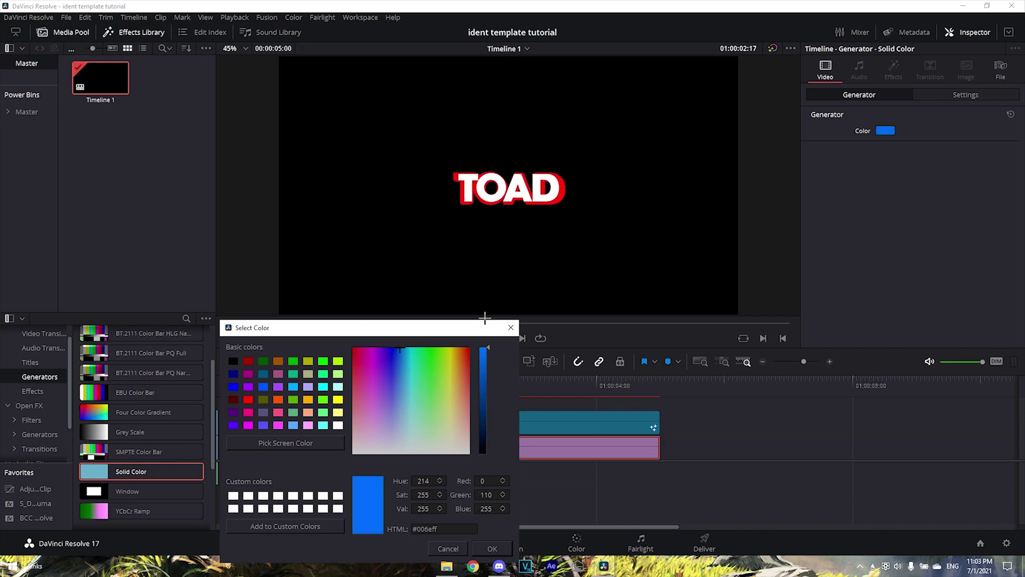
{"action": "mouse_move", "coordinate": [407, 353]}
{"action": "left_mouse_down"}
{"action": "mouse_move", "coordinate": [449, 356]}
{"action": "mouse_move", "coordinate": [421, 354]}
{"action": "mouse_move", "coordinate": [429, 349]}
{"action": "left_mouse_up"}
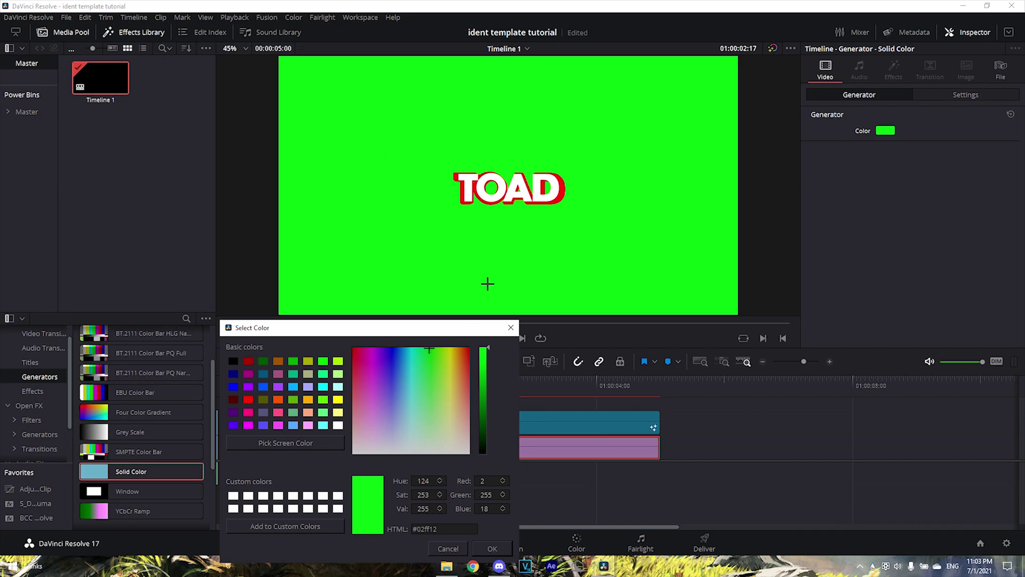
{"action": "mouse_move", "coordinate": [434, 359]}
{"action": "left_mouse_down"}
{"action": "mouse_move", "coordinate": [374, 349]}
{"action": "mouse_move", "coordinate": [441, 351]}
{"action": "left_mouse_up"}
{"action": "left_click_drag", "start_coordinate": [457, 368], "coordinate": [388, 348]}
{"action": "left_click_drag", "start_coordinate": [365, 339], "coordinate": [439, 348]}
{"action": "left_click", "coordinate": [504, 550]}
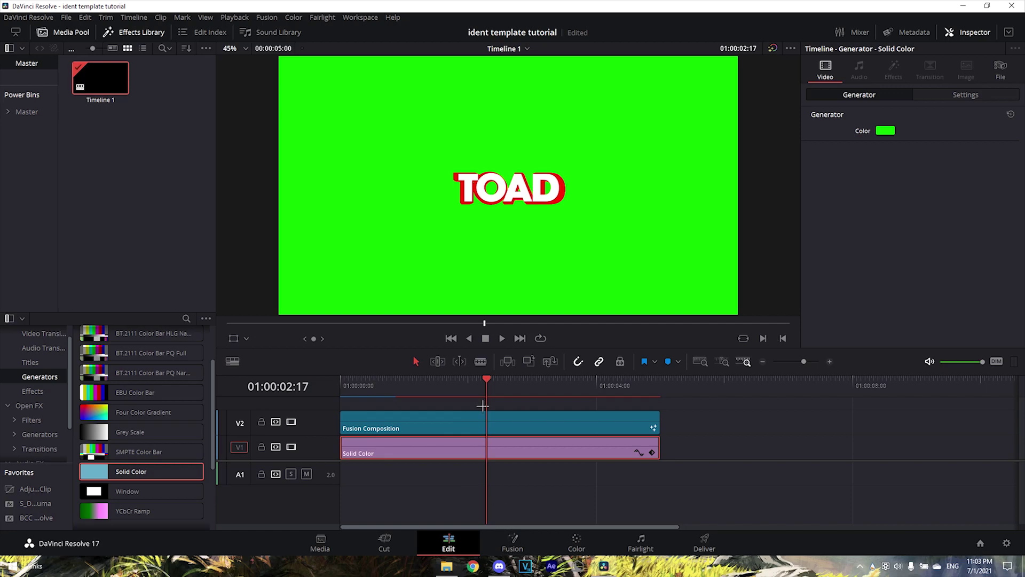
{"action": "key", "text": "Home"}
Step: On the Deliver page, keep 1920 x 1080 HD and restrict bitrate to 2097151 Kb/s
{"action": "left_click", "coordinate": [703, 541]}
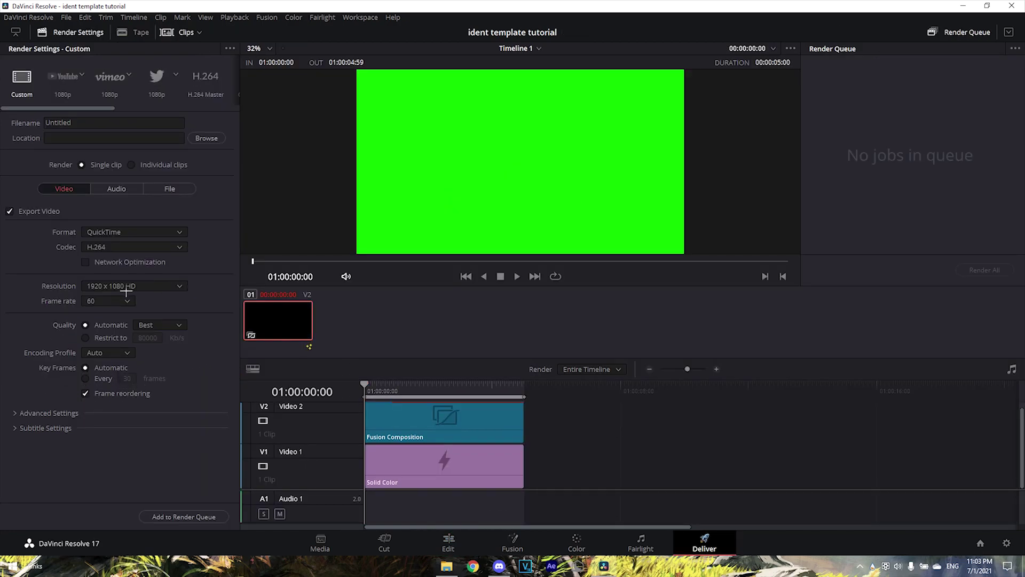
{"action": "left_click", "coordinate": [126, 290]}
{"action": "scroll", "coordinate": [149, 352], "scroll_direction": "down", "scroll_amount": 5}
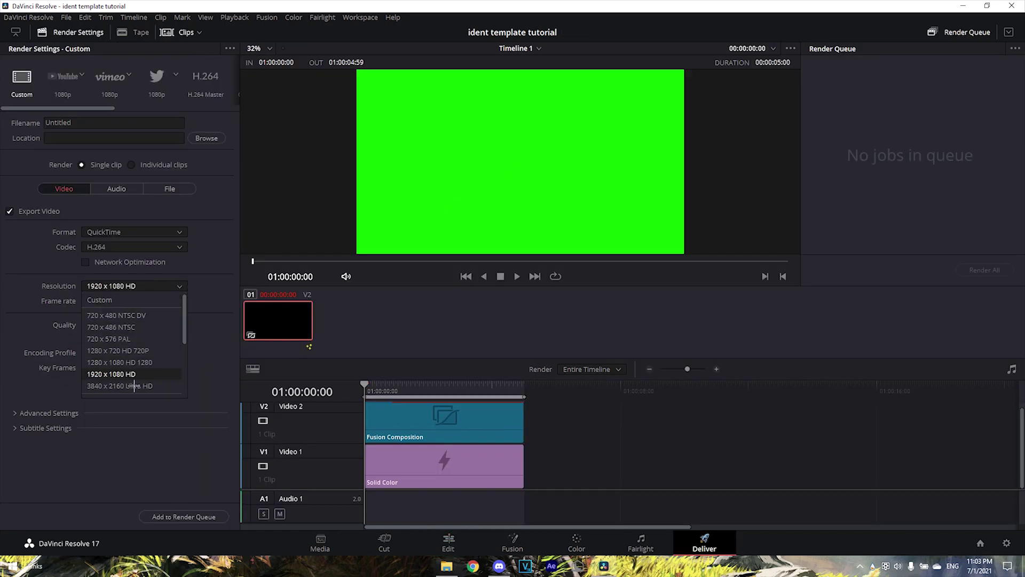
{"action": "left_click", "coordinate": [9, 413]}
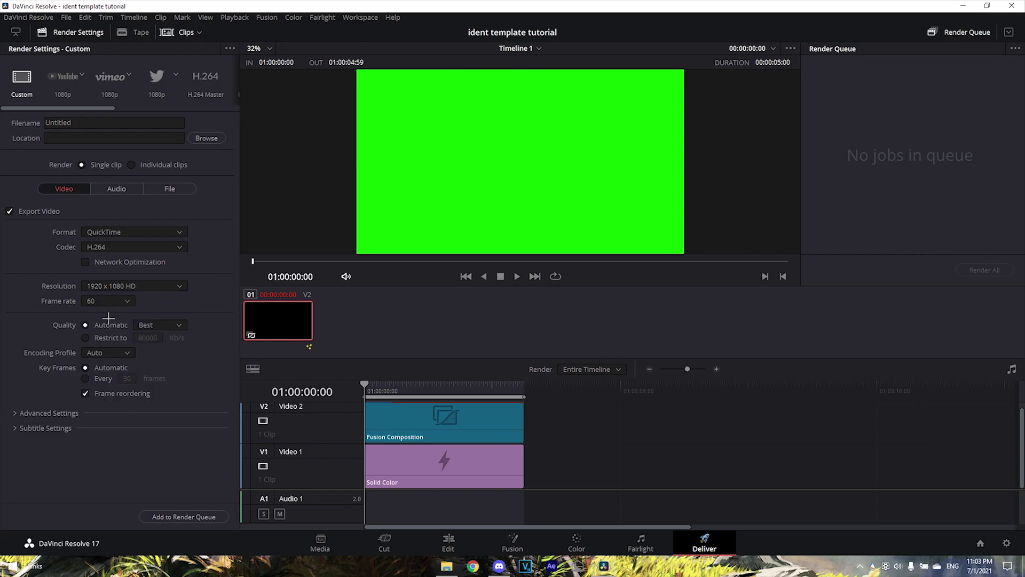
{"action": "left_click", "coordinate": [109, 338]}
{"action": "left_click", "coordinate": [158, 340]}
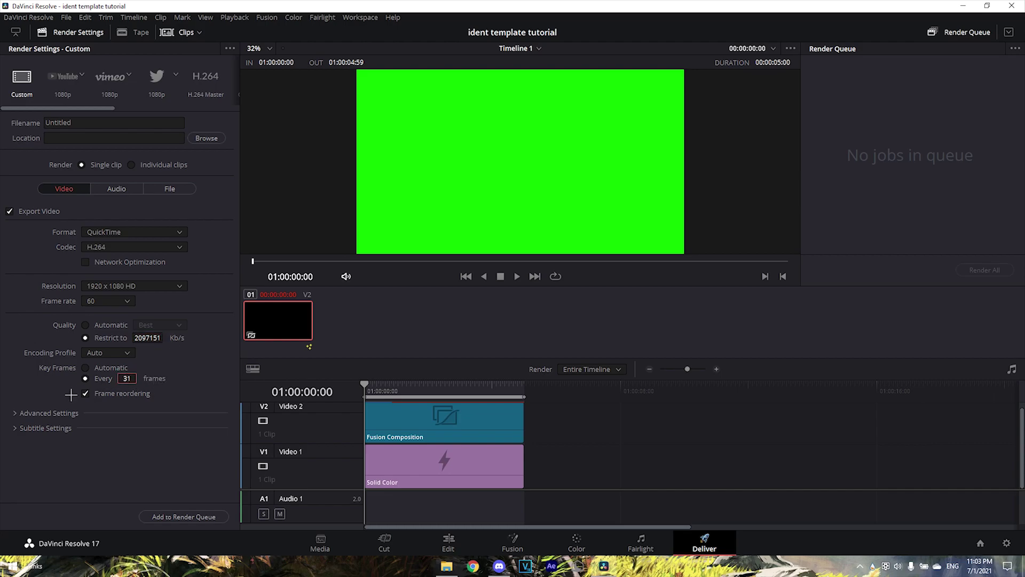
Step: Set key frames every 31 frames and switch the output format to MP4
{"action": "left_click", "coordinate": [24, 414]}
{"action": "scroll", "coordinate": [80, 454], "scroll_direction": "down", "scroll_amount": 4}
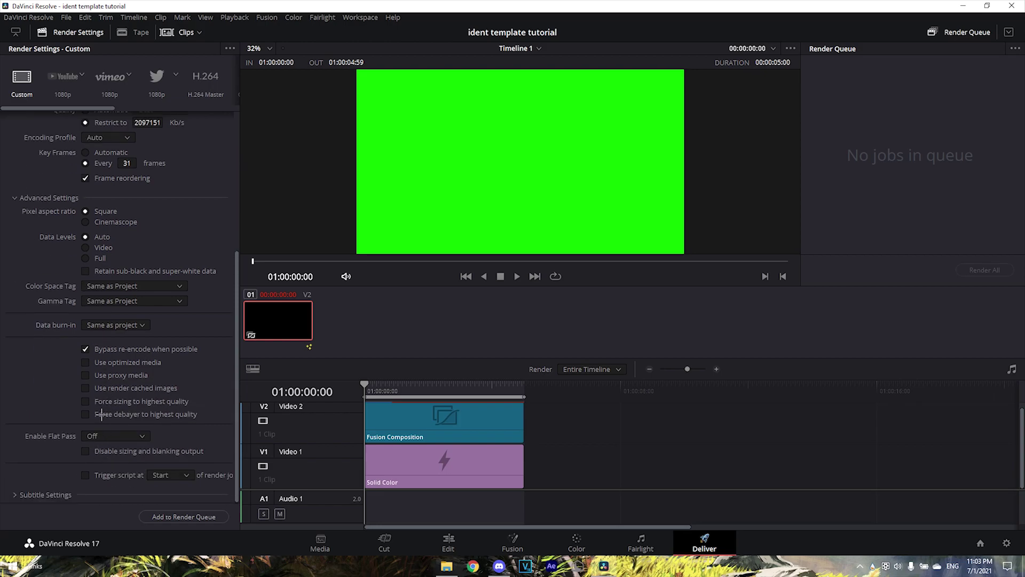
{"action": "scroll", "coordinate": [186, 396], "scroll_direction": "up", "scroll_amount": 4}
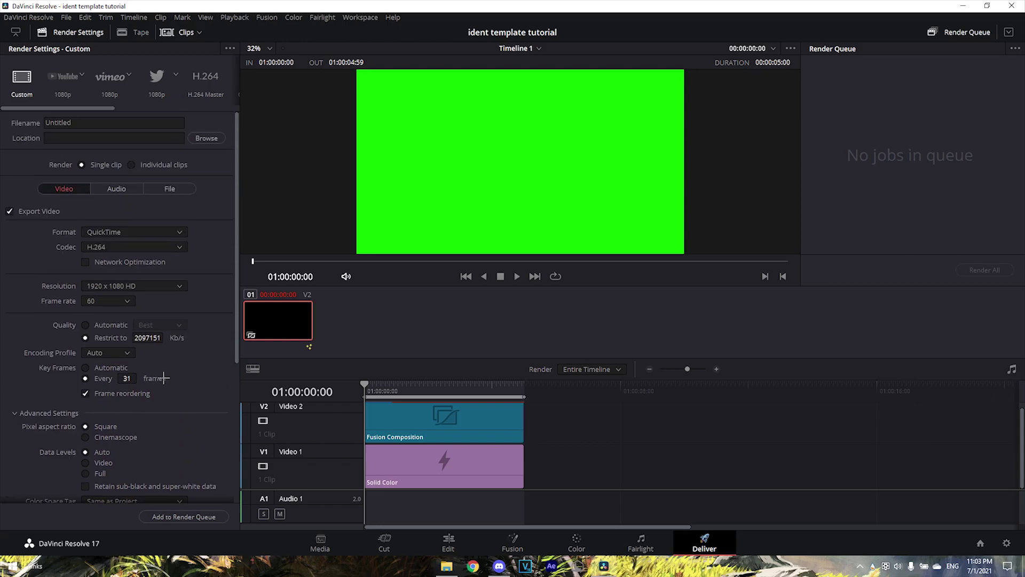
{"action": "left_click", "coordinate": [150, 233]}
{"action": "left_click", "coordinate": [154, 320]}
Step: Set the render destination to Downloads and name the file 'ident tutorial'
{"action": "left_click", "coordinate": [207, 138]}
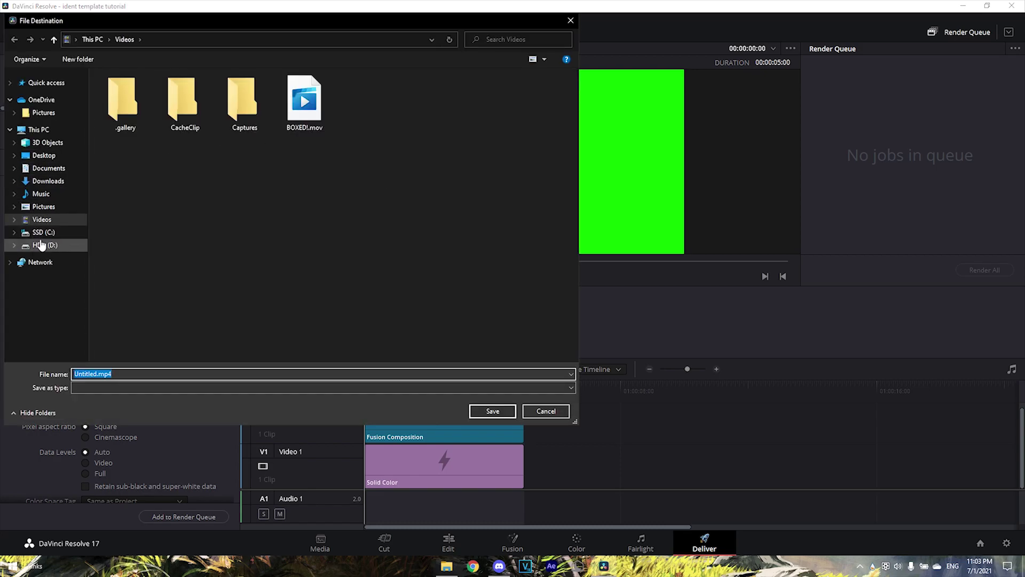
{"action": "left_click", "coordinate": [48, 245]}
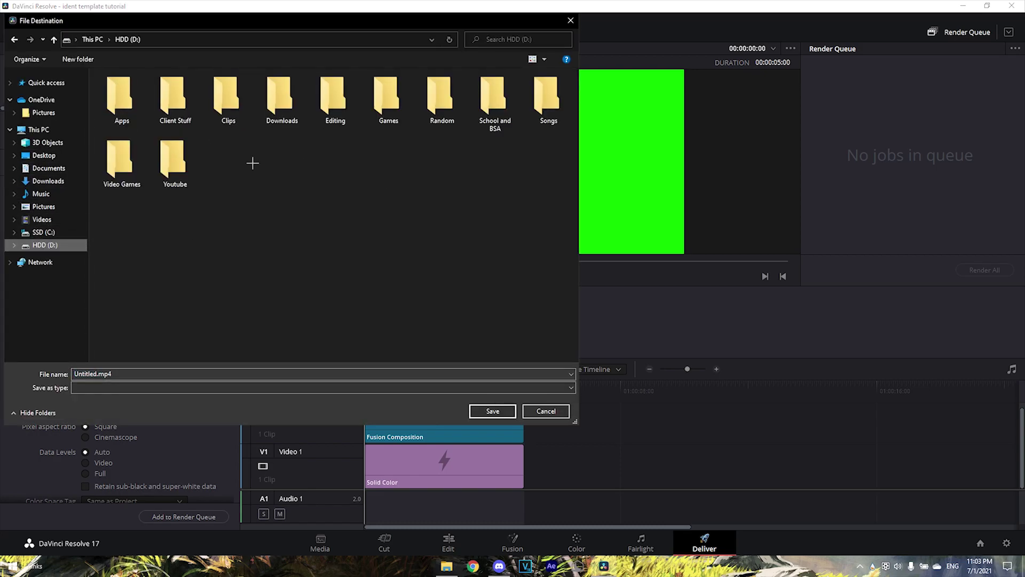
{"action": "left_click", "coordinate": [51, 181]}
{"action": "left_click", "coordinate": [136, 374]}
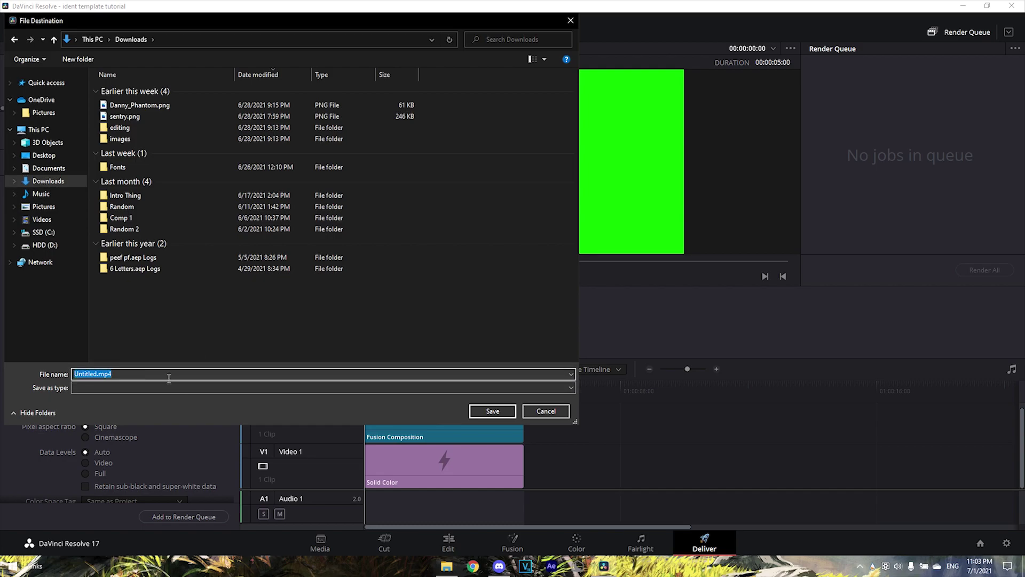
{"action": "type", "text": "id"}
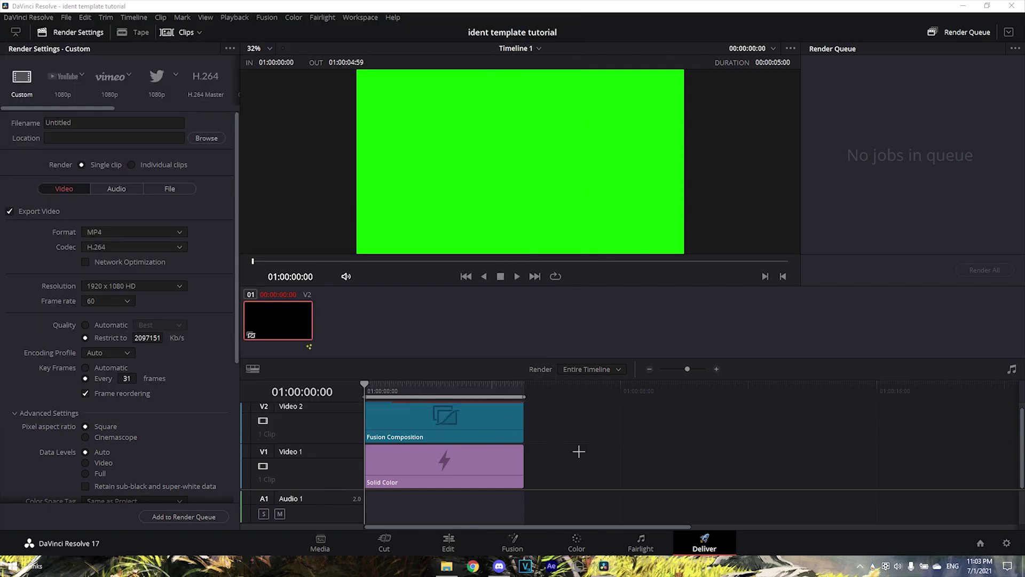
Step: Save the output settings, drag ident tutorial.mp4 from Downloads onto the timeline, and preview it
{"action": "left_click", "coordinate": [509, 412]}
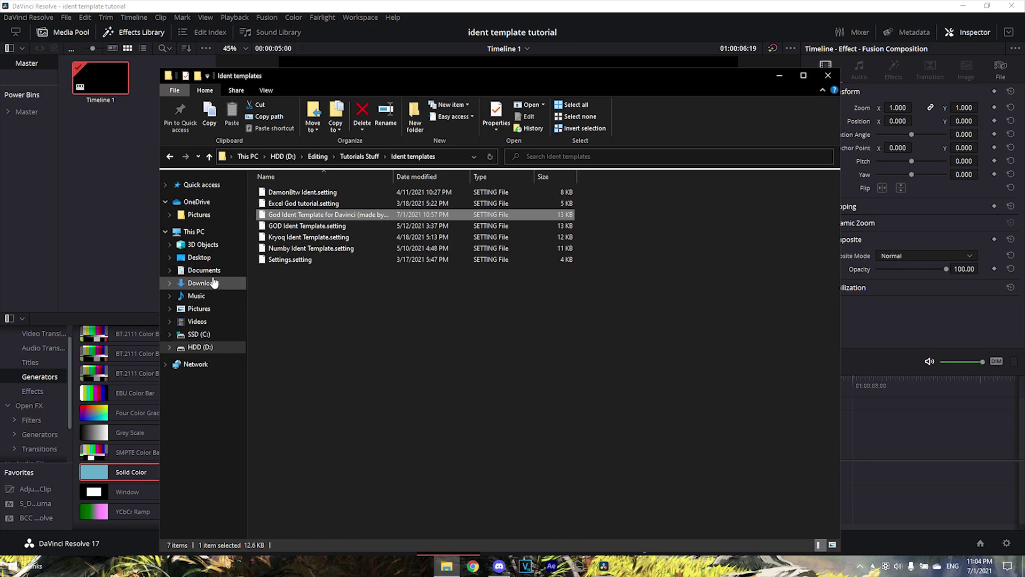
{"action": "left_click", "coordinate": [214, 283]}
{"action": "left_click_drag", "start_coordinate": [294, 194], "coordinate": [753, 427]}
{"action": "key", "text": "space"}
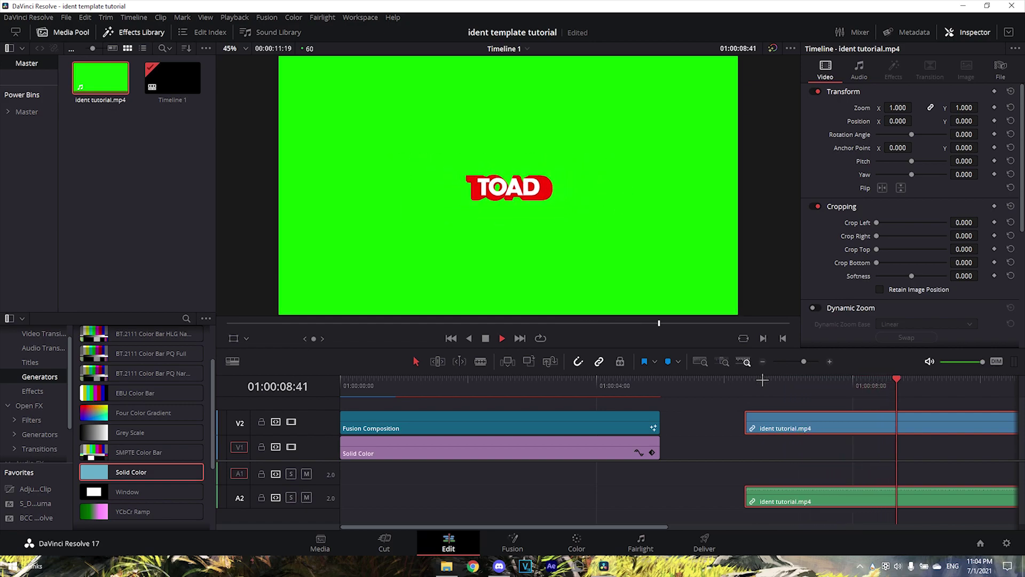
{"action": "key", "text": "space"}
{"action": "key", "text": "ctrl+minus"}
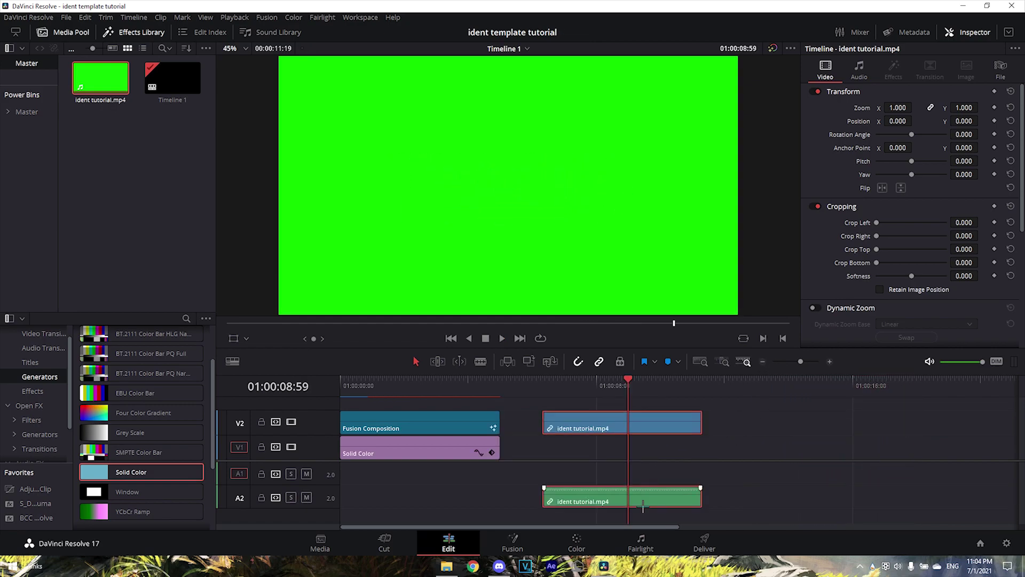
Step: Move the ident clip down to V1, then unlink and delete its audio
{"action": "left_click_drag", "start_coordinate": [641, 505], "coordinate": [621, 475]}
{"action": "right_click", "coordinate": [609, 470]}
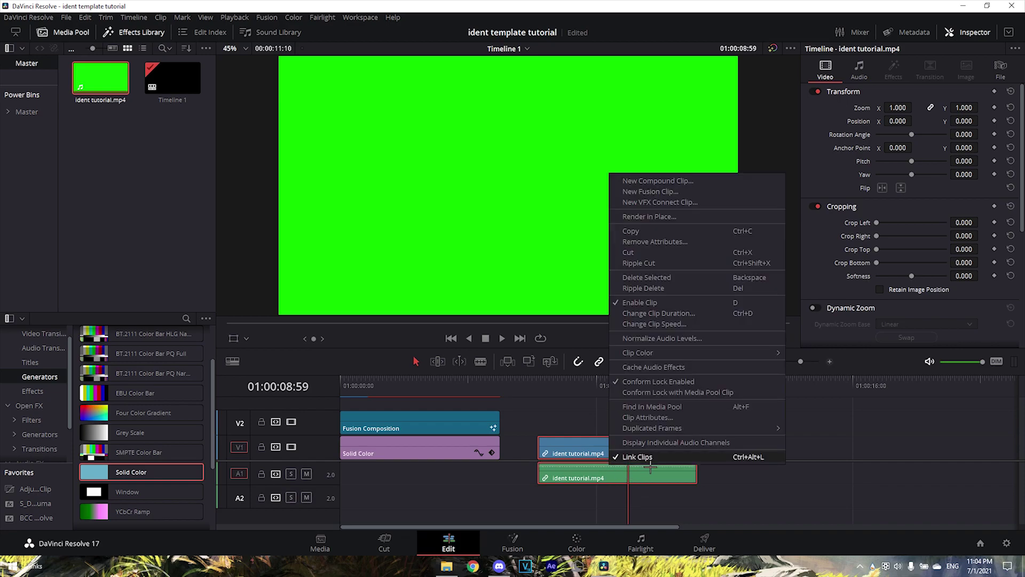
{"action": "left_click", "coordinate": [641, 458]}
{"action": "left_click", "coordinate": [668, 476]}
{"action": "key", "text": "Delete"}
{"action": "left_click", "coordinate": [621, 453]}
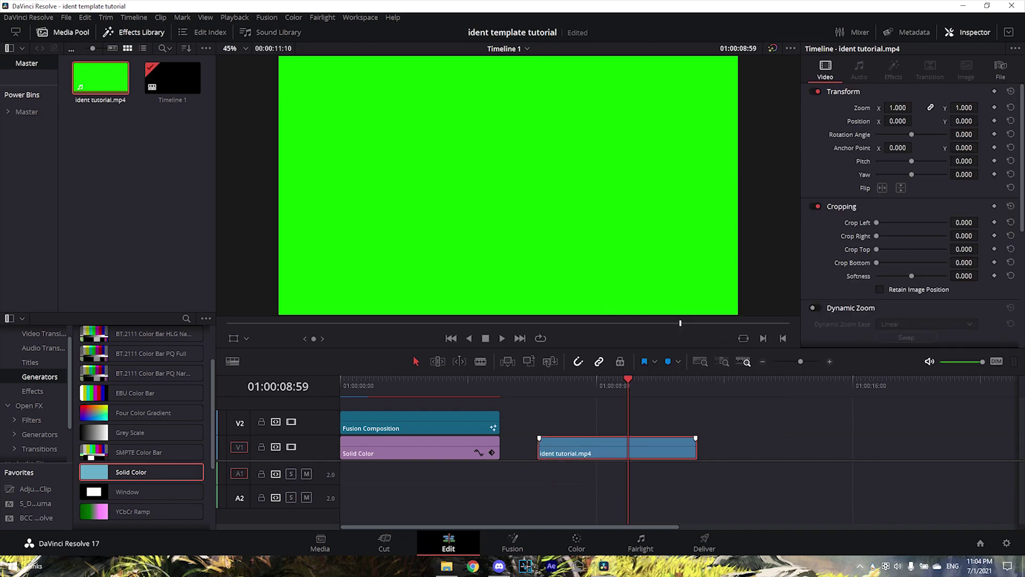
Step: In Fusion, add a Delta Keyer after MediaIn1 and sample the green background as its key colour
{"action": "left_click", "coordinate": [527, 536]}
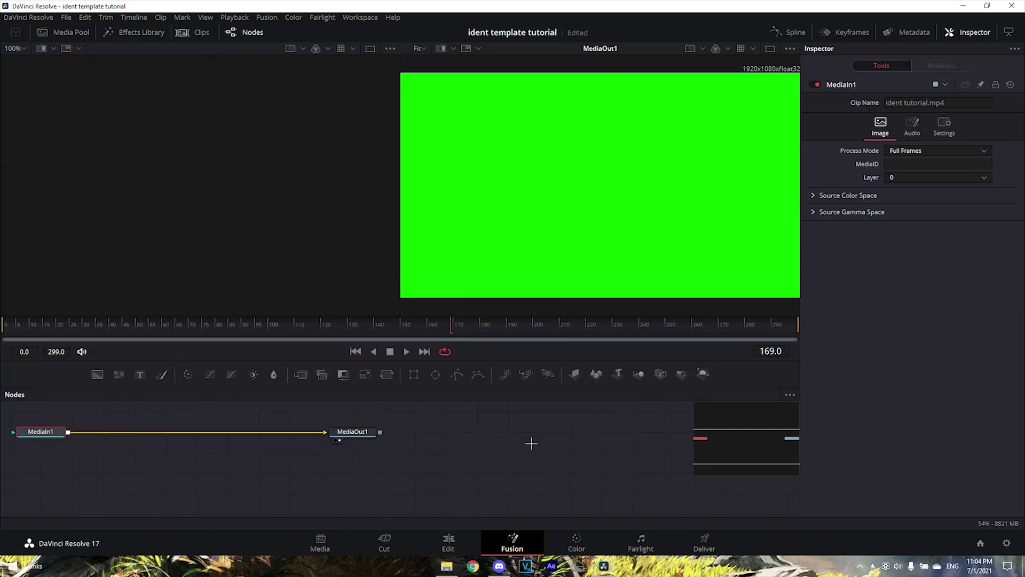
{"action": "key", "text": "shift+space"}
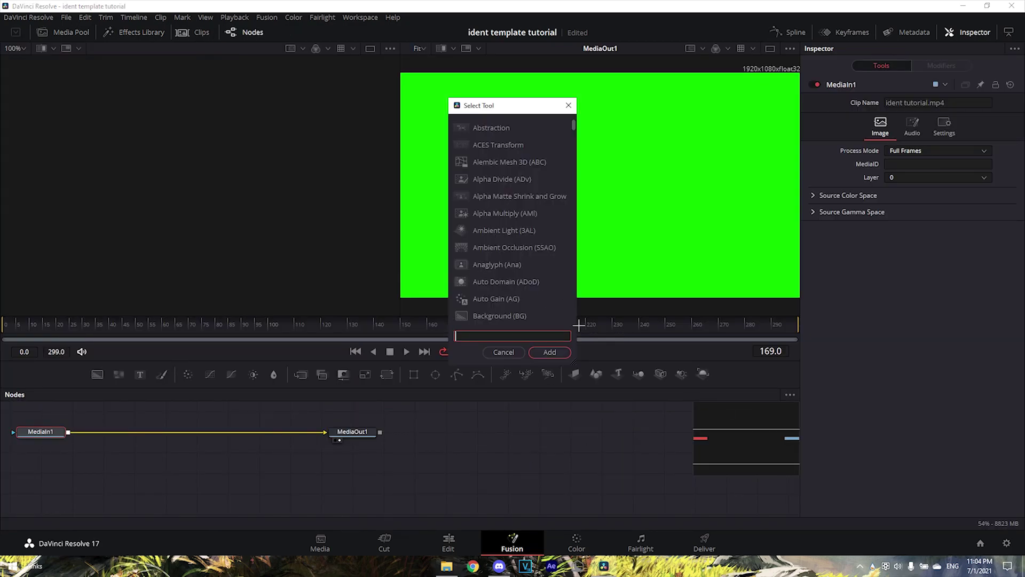
{"action": "type", "text": "del"}
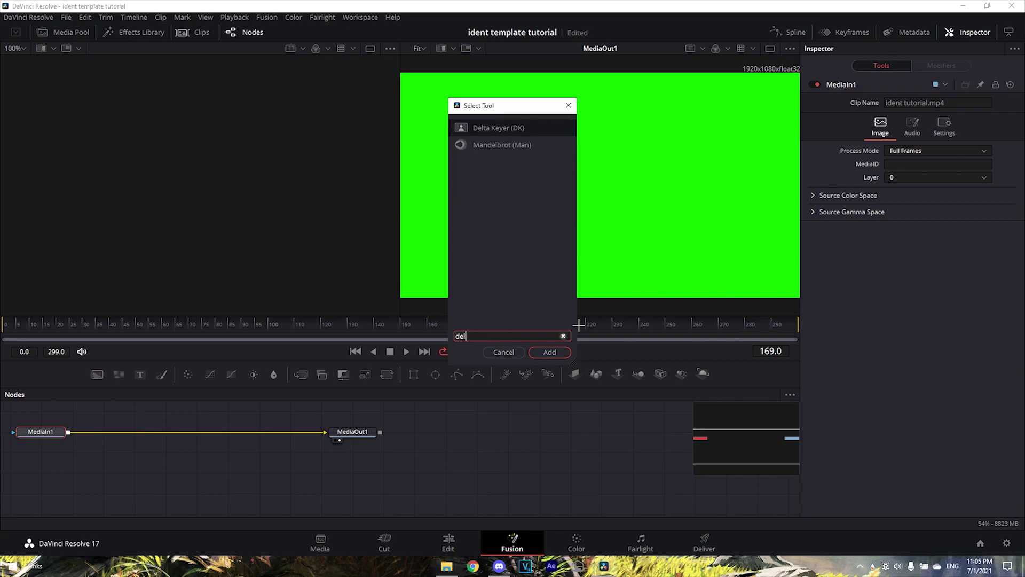
{"action": "type", "text": "ta keyer"}
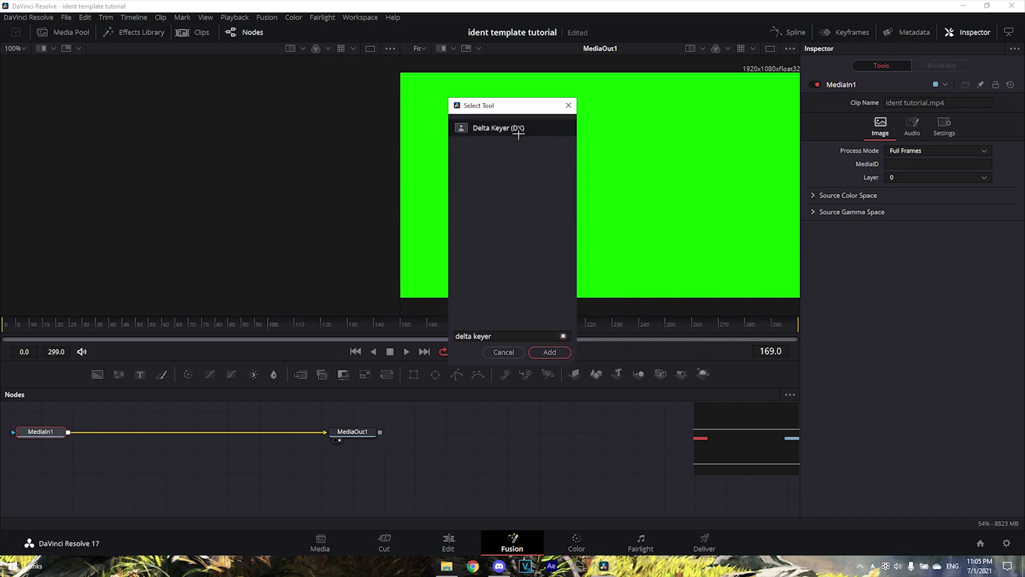
{"action": "left_click", "coordinate": [549, 352]}
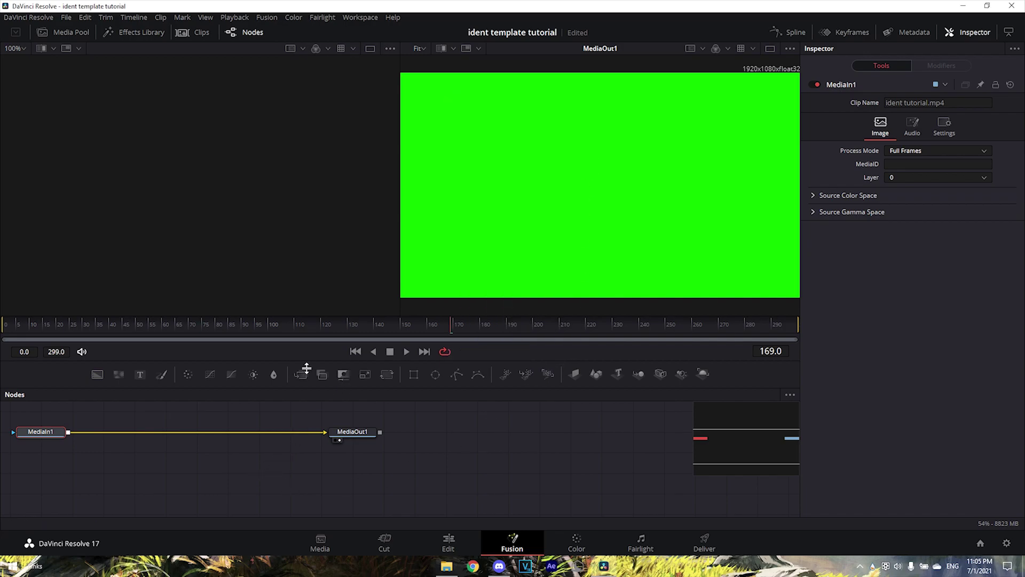
{"action": "key", "text": "shift+space"}
{"action": "left_click", "coordinate": [548, 353]}
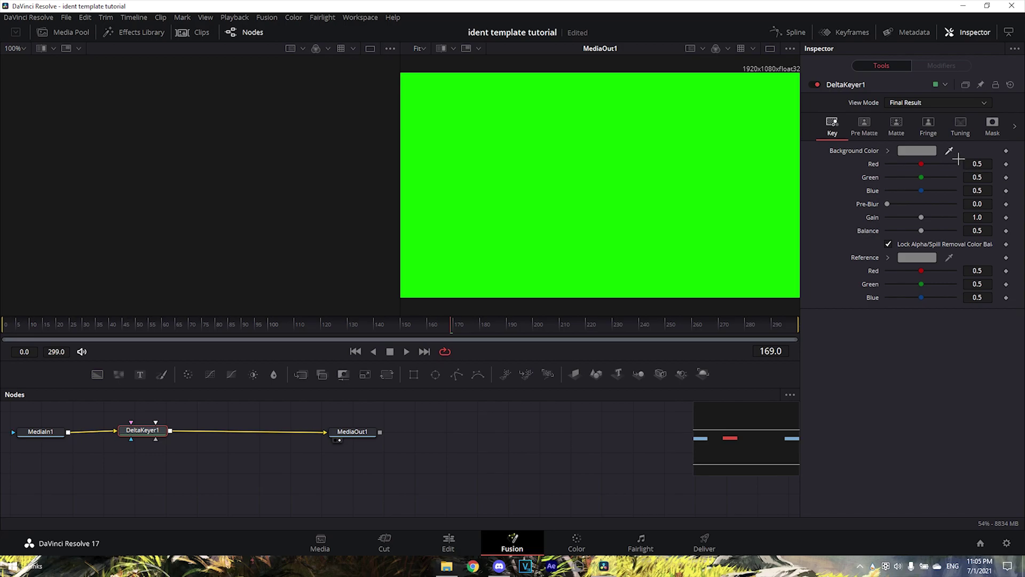
{"action": "left_click_drag", "start_coordinate": [822, 193], "coordinate": [730, 201]}
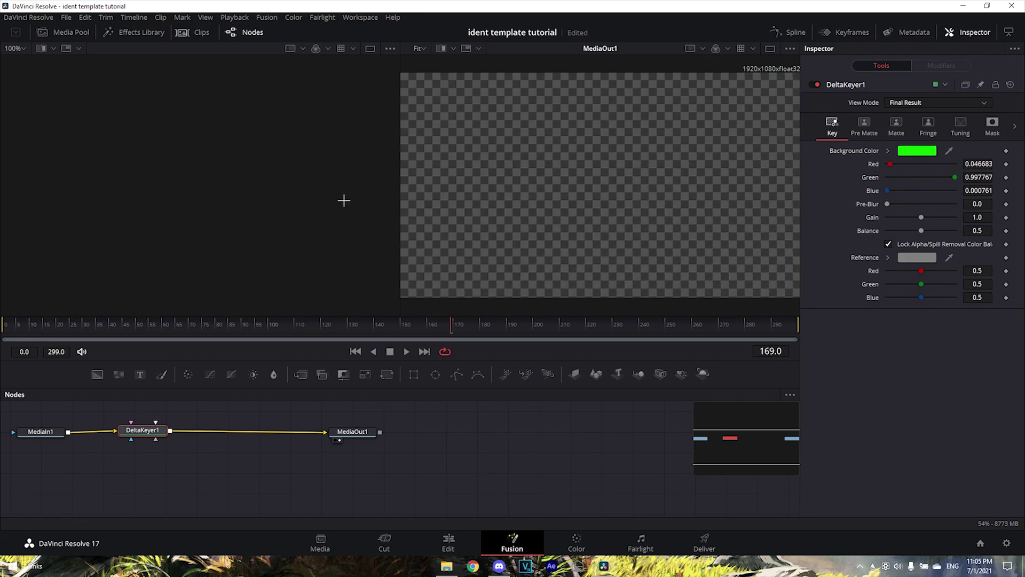
{"action": "left_click", "coordinate": [448, 542]}
Step: Replay and scrub the ident to confirm TOAD shows over black with no green
{"action": "left_click", "coordinate": [543, 394]}
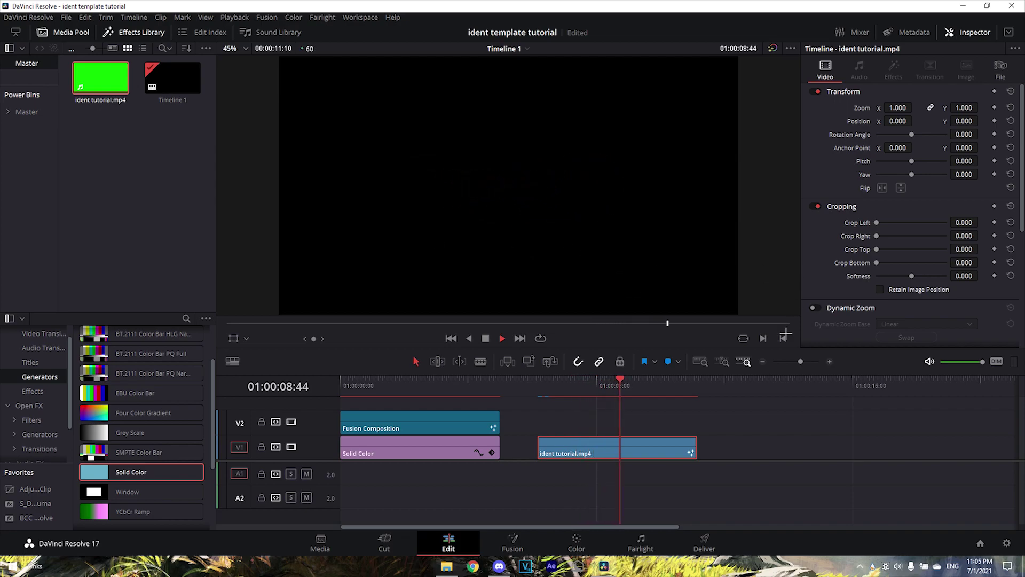
{"action": "left_click_drag", "start_coordinate": [641, 385], "coordinate": [616, 379]}
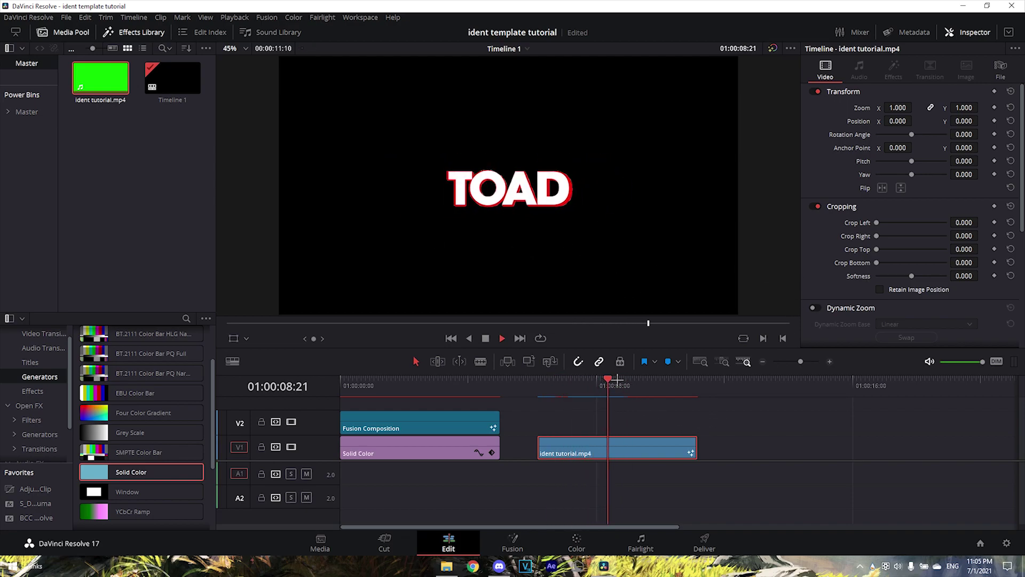
{"action": "left_click", "coordinate": [515, 382]}
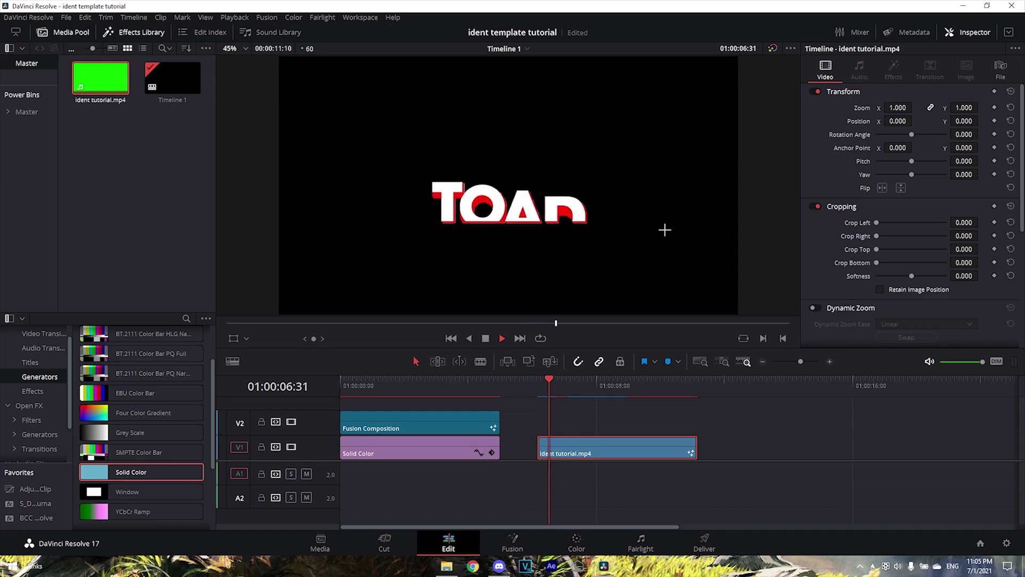